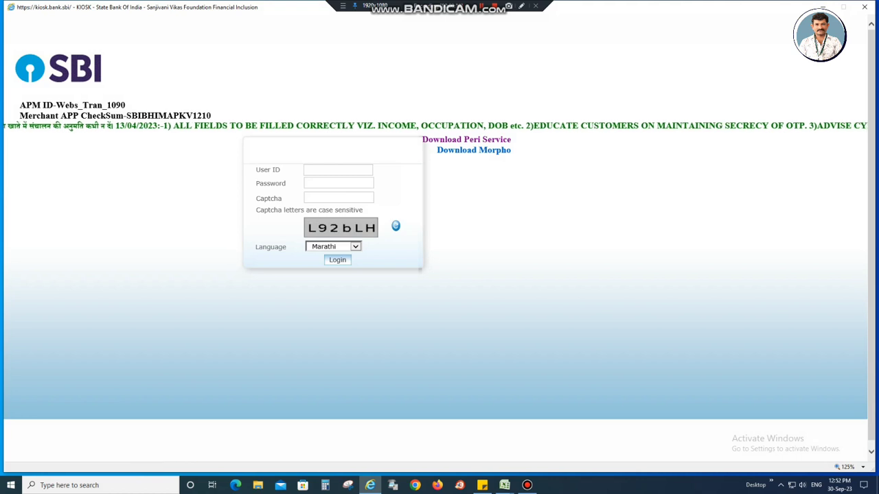
Save the Peri_1.1.68_Release.zip and Morpho driver zip downloads from SBI Kiosk, then view downloads.
left_click(584, 462)
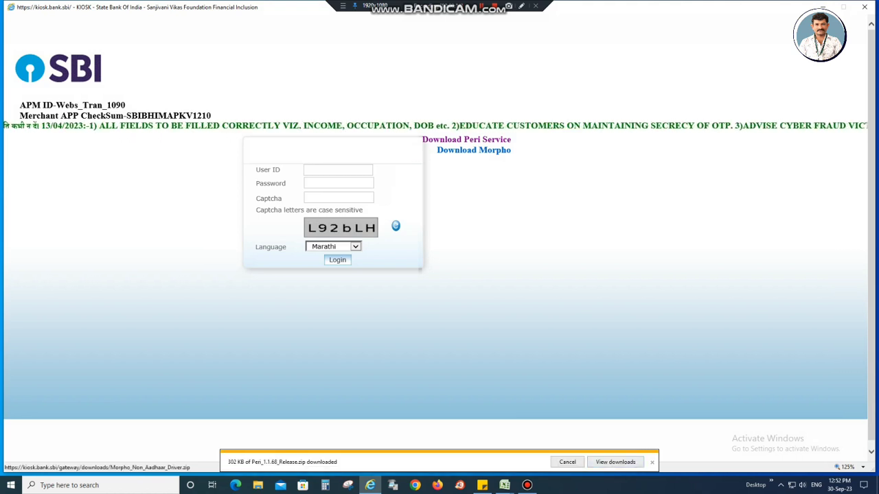
left_click(473, 150)
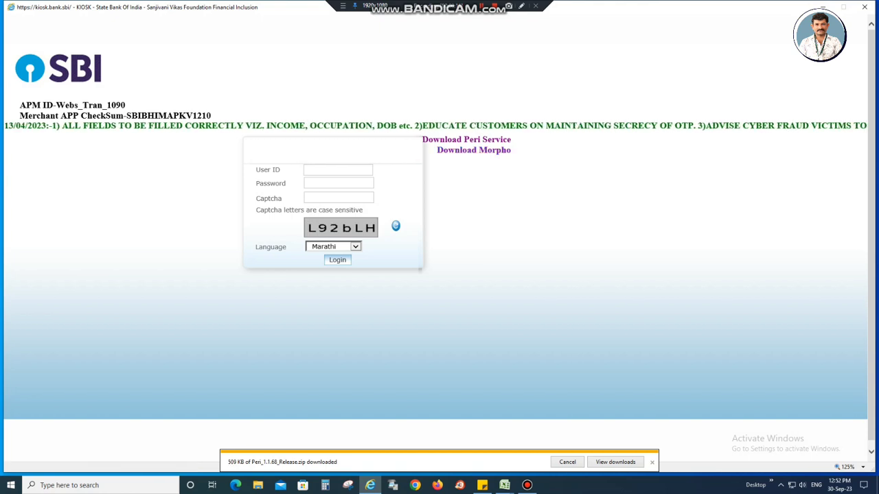
left_click(585, 462)
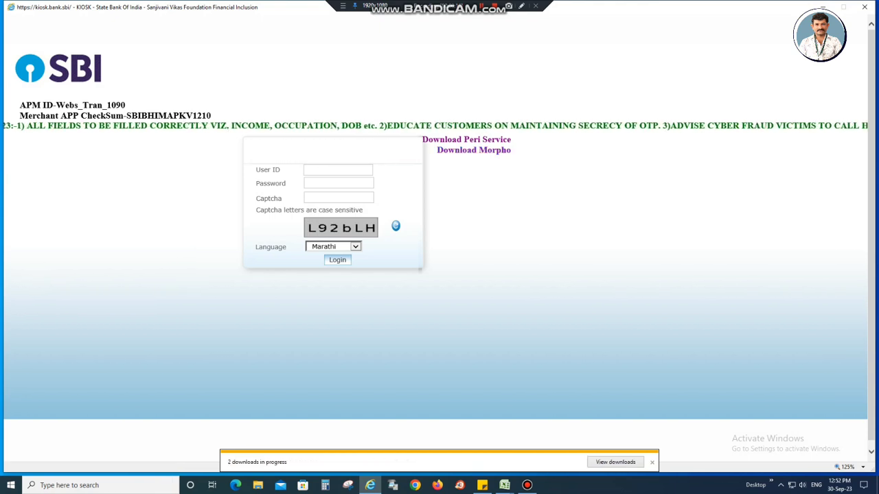
left_click(615, 462)
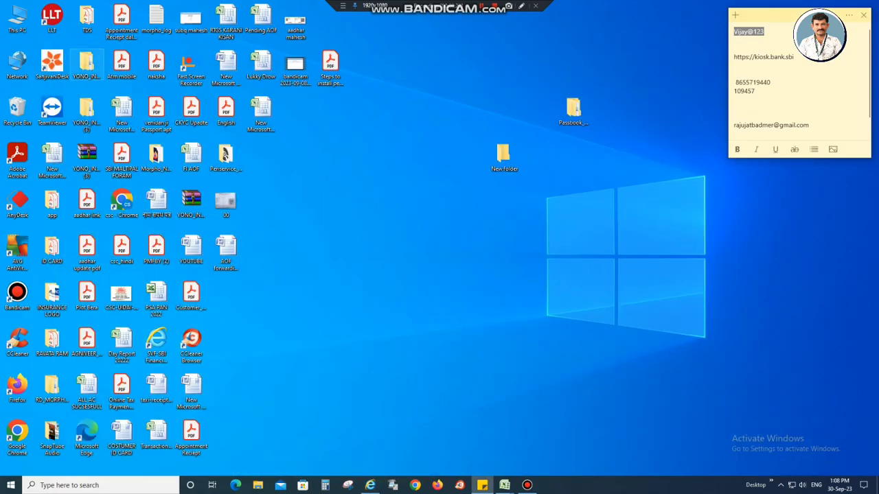
Open Downloads via This PC and extract the Morpho_Non_Aadhaar_Driver archive in place.
double_click(18, 19)
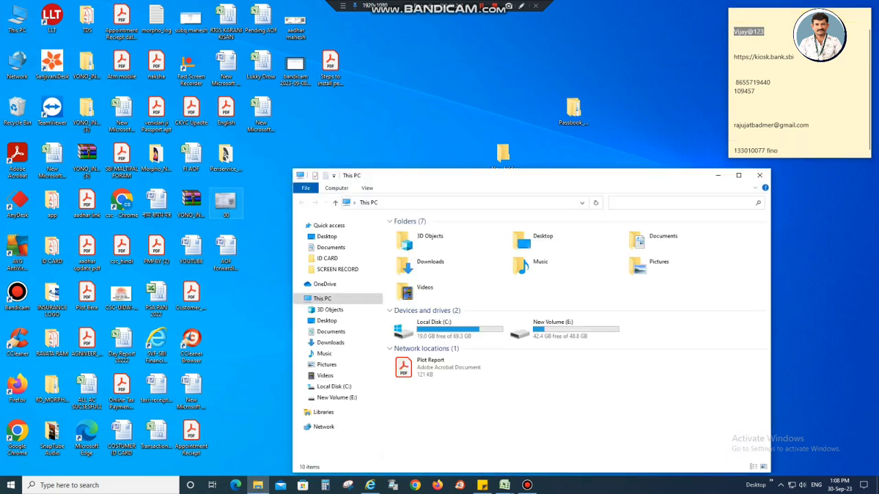
double_click(425, 267)
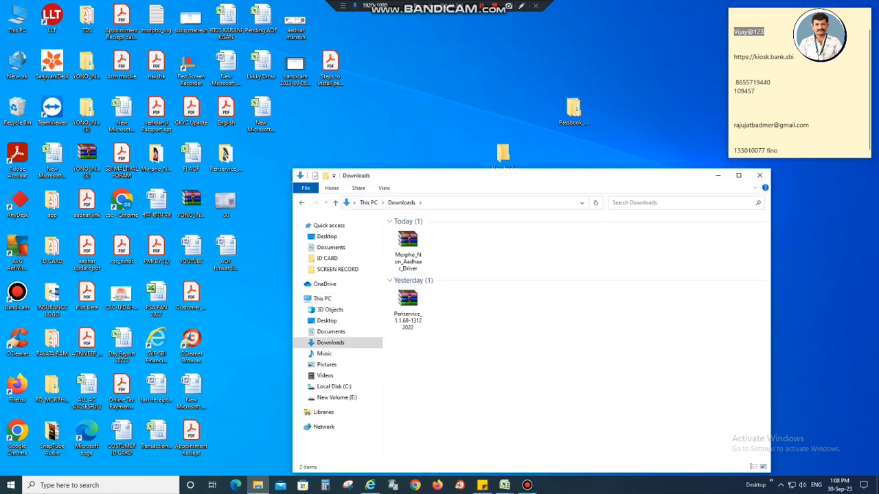
left_click_drag(425, 181, 211, 81)
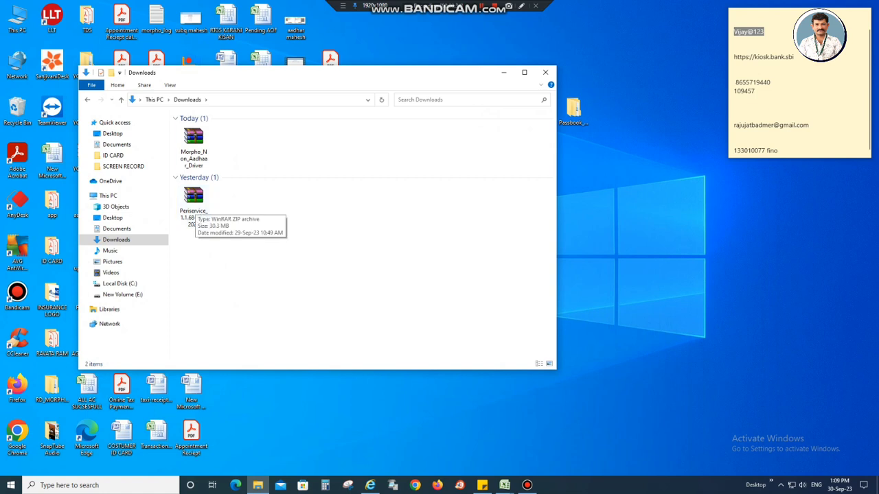
left_click(193, 145)
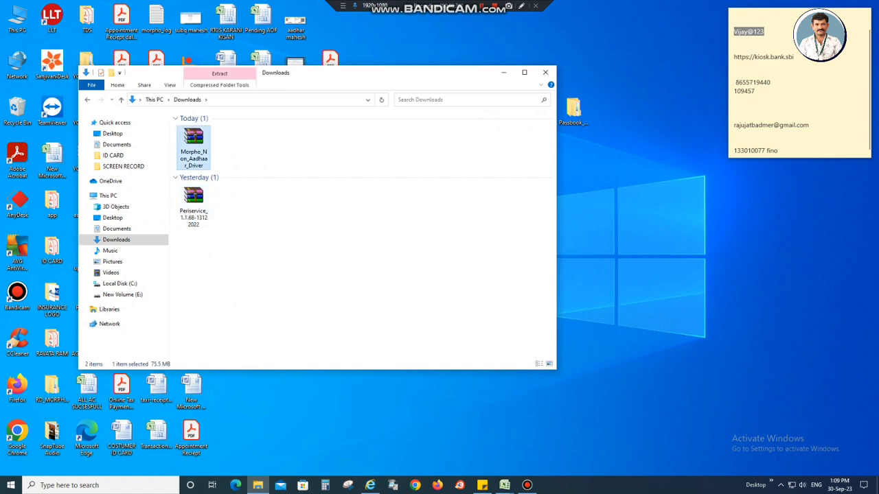
right_click(190, 138)
left_click(219, 176)
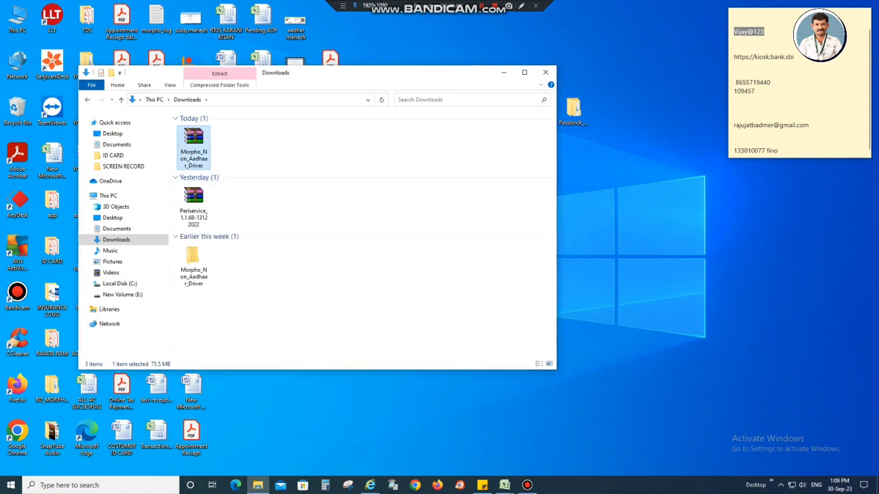
Extract the Periservice archive, move its folder onto the desktop, and close Downloads.
left_click(192, 206)
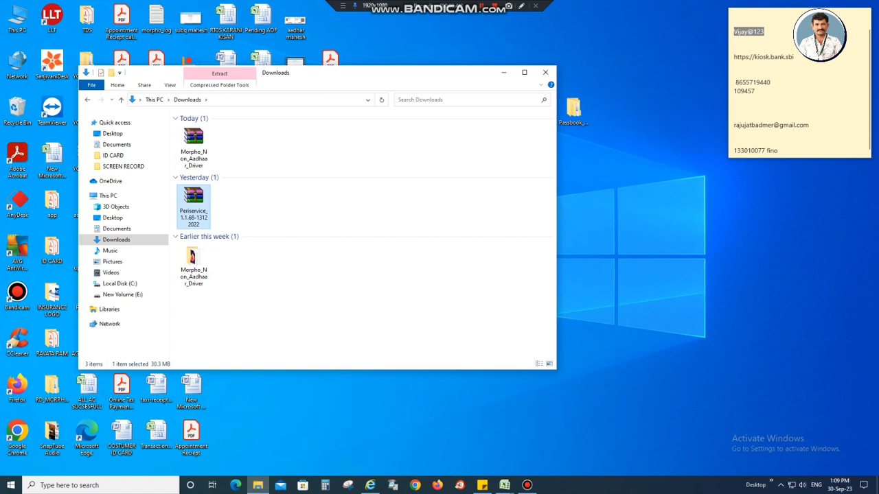
right_click(198, 200)
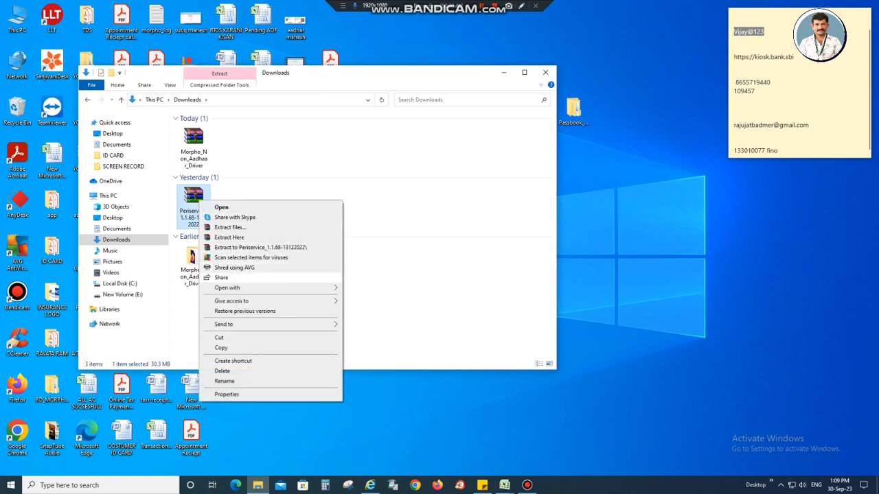
left_click(229, 237)
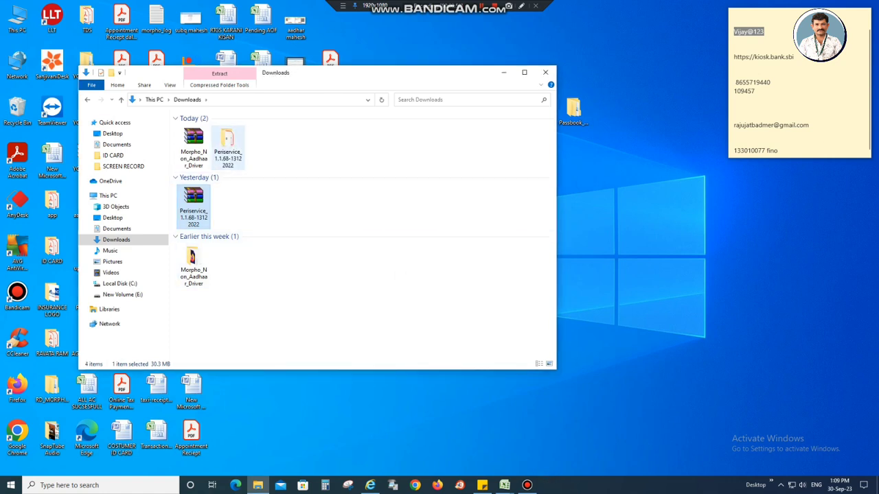
left_click_drag(229, 148, 642, 222)
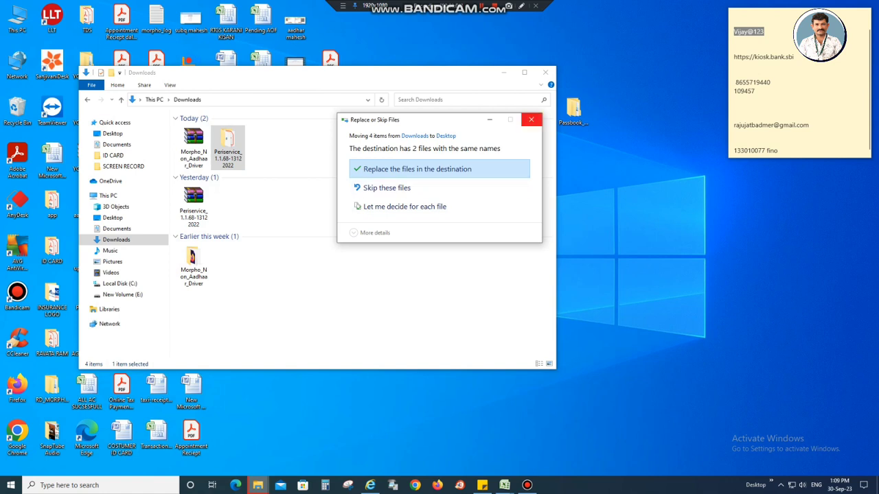
left_click(531, 120)
left_click(545, 72)
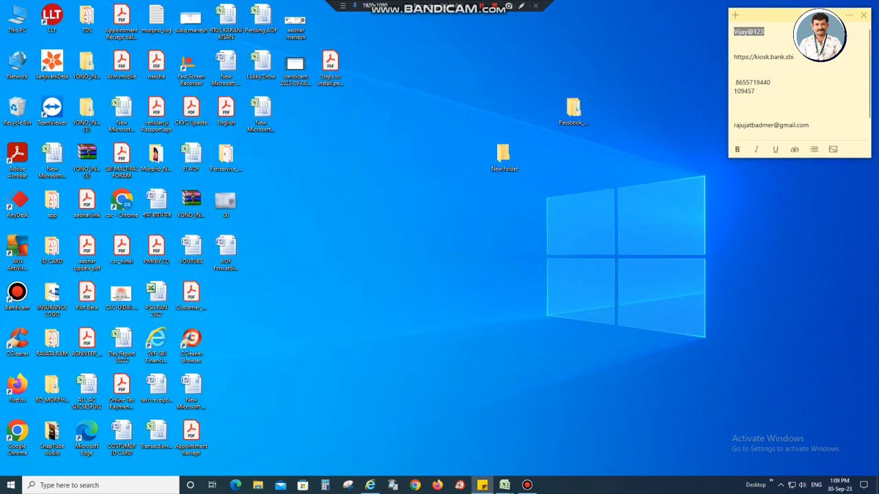
Refresh the desktop and open Downloads and the desktop's New folder side by side.
right_click(398, 145)
left_click(491, 171)
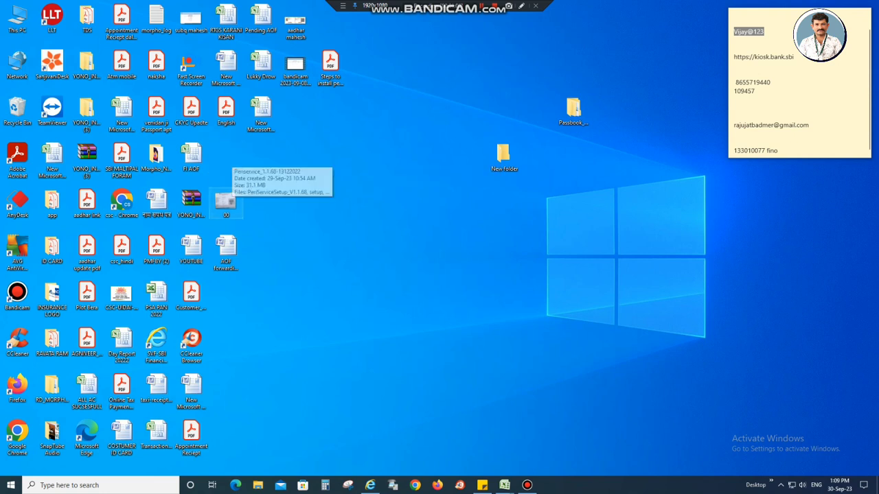
double_click(17, 19)
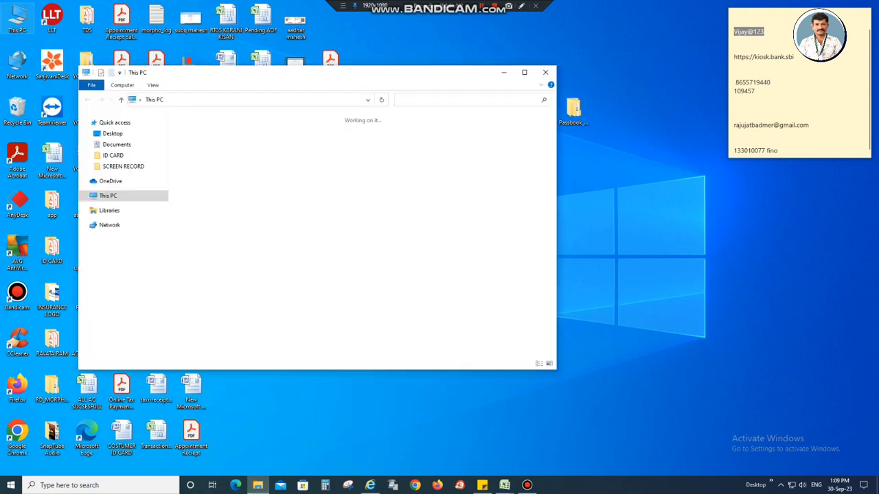
left_click_drag(371, 82, 269, 84)
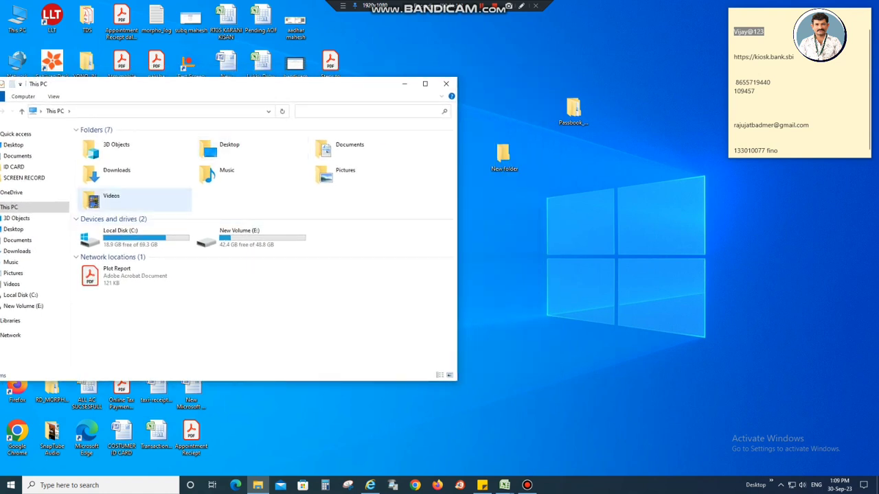
double_click(113, 172)
double_click(504, 157)
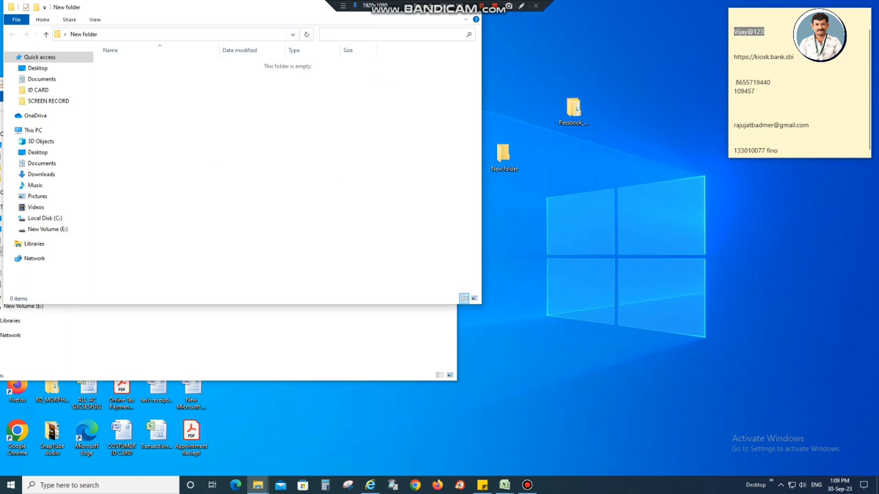
left_click_drag(230, 12, 581, 77)
Move the Periservice and Morpho_Non_Aadhaar_Driver folders into New folder, then close Downloads.
left_click_drag(127, 154, 525, 206)
left_click_drag(94, 274, 521, 213)
left_click(249, 84)
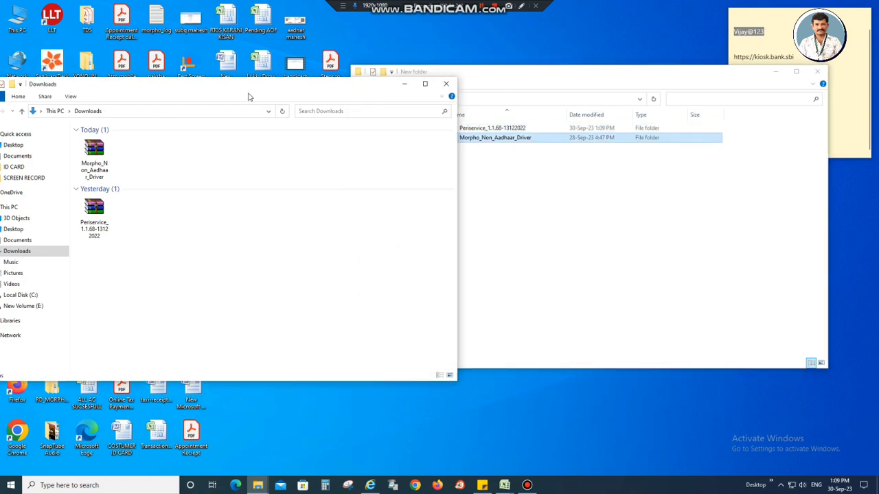
left_click_drag(250, 84, 177, 129)
left_click(365, 128)
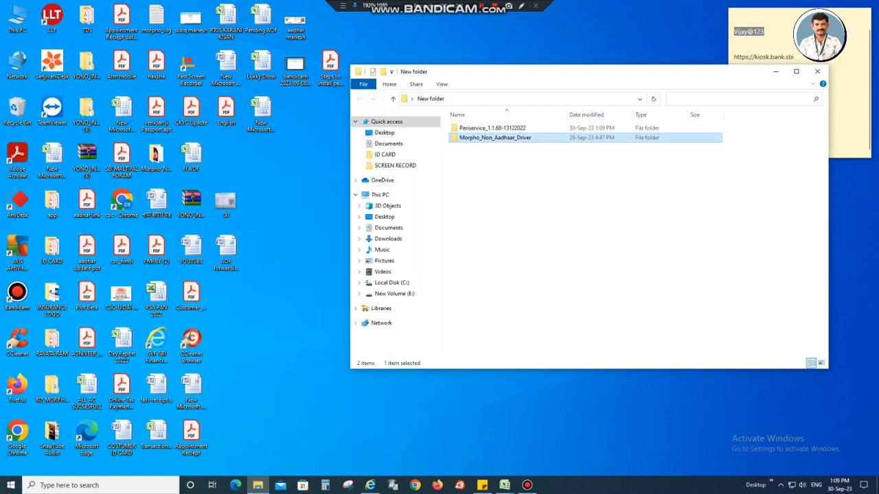
left_click_drag(550, 71, 281, 94)
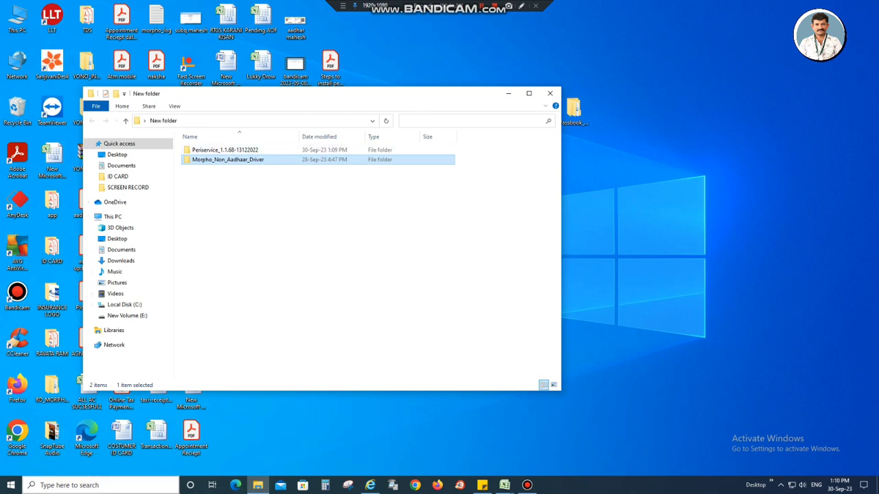
Launch Control Panel by searching 'cont' and go to Programs > Uninstall a program.
key("super")
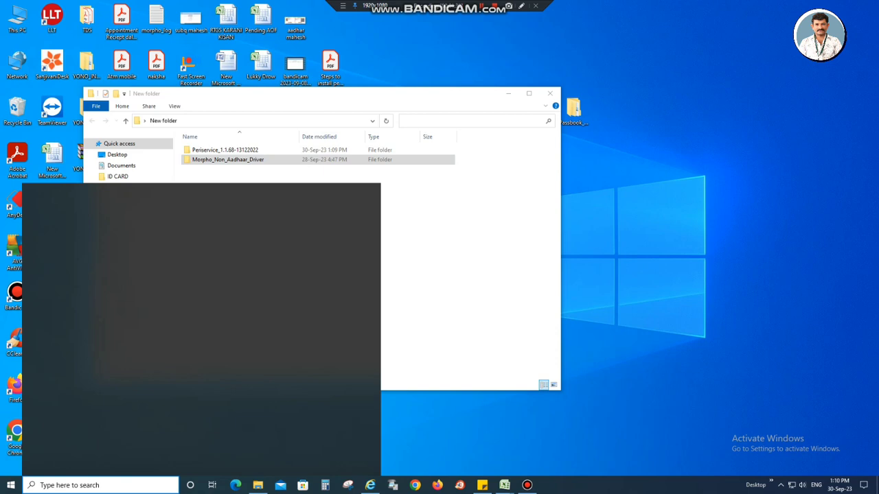
type("cont")
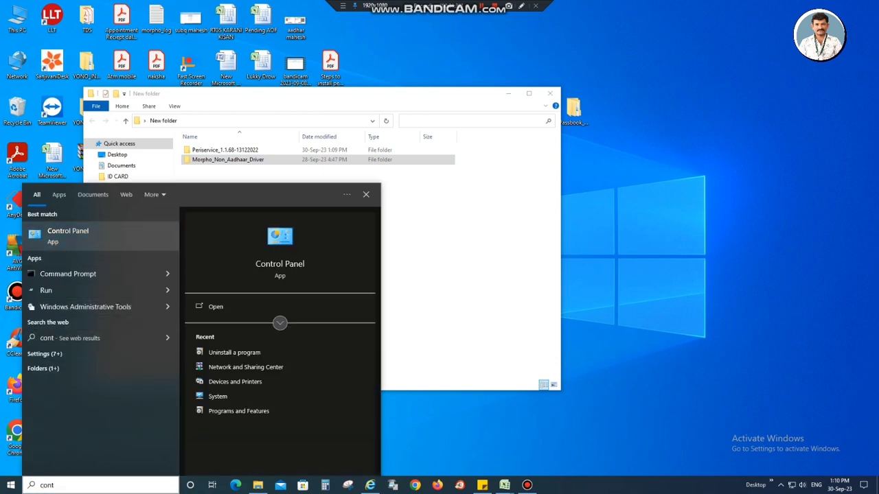
key("Return")
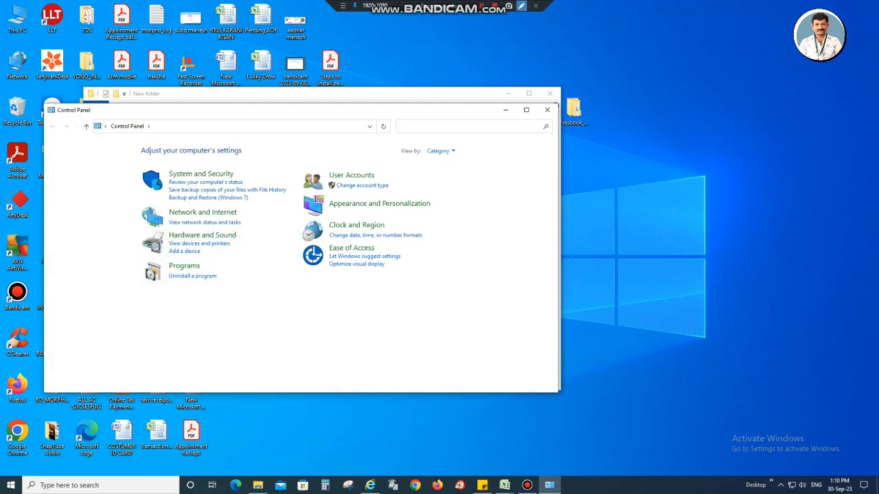
left_click(521, 6)
left_click_drag(118, 254, 254, 295)
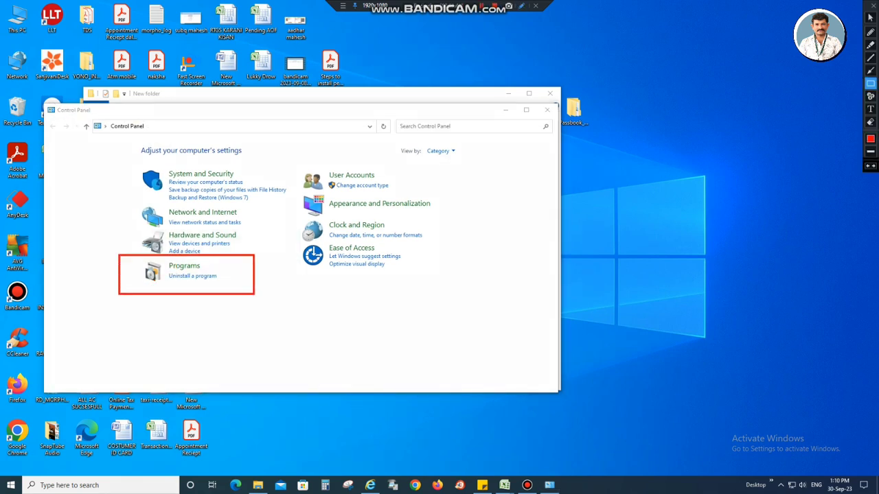
left_click(521, 6)
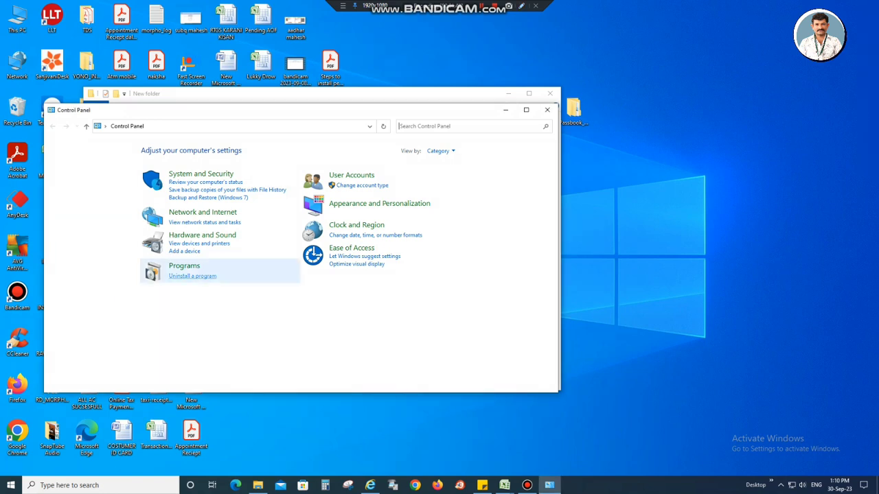
left_click(192, 276)
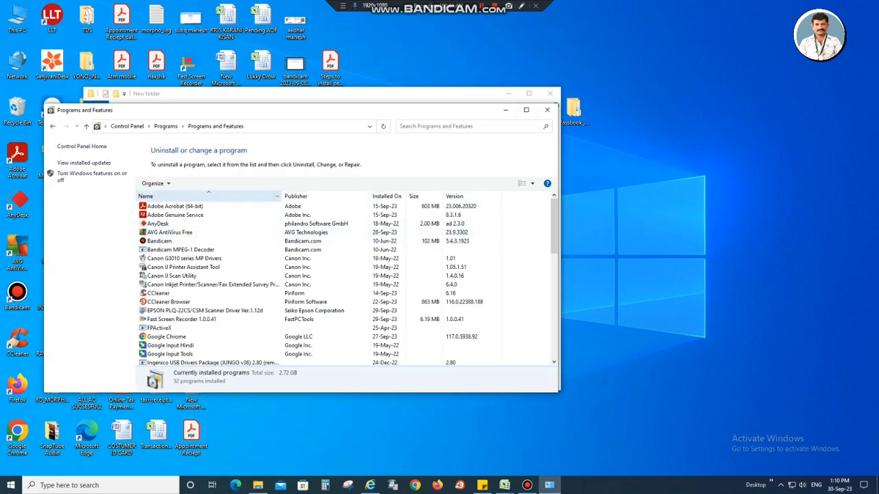
Uninstall PeriServiceSetup 1.1.66, letting PeriServices close, then close Programs and Features.
scroll(275, 223, "down", 10)
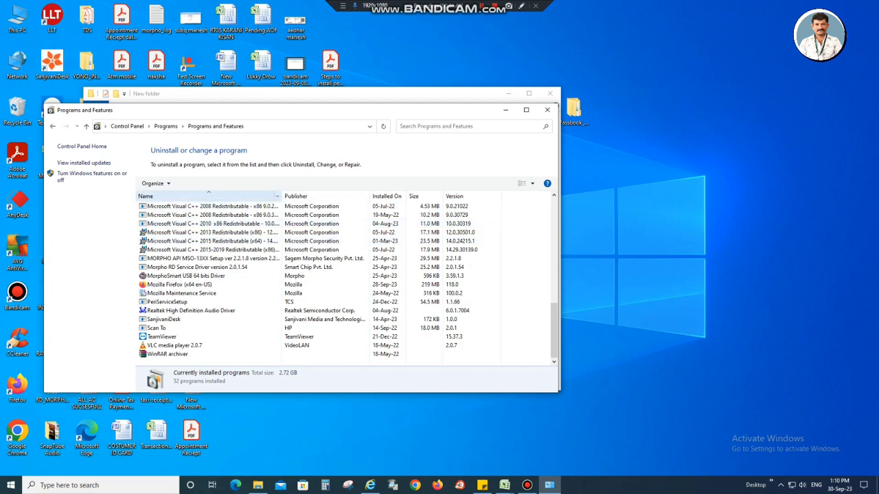
left_click(521, 6)
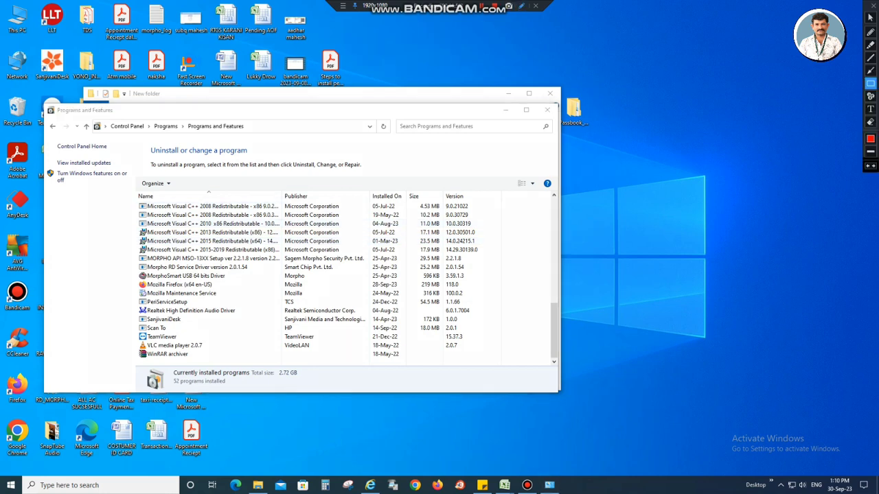
mouse_move(128, 296)
left_mouse_down()
mouse_move(235, 314)
mouse_move(464, 307)
left_mouse_up()
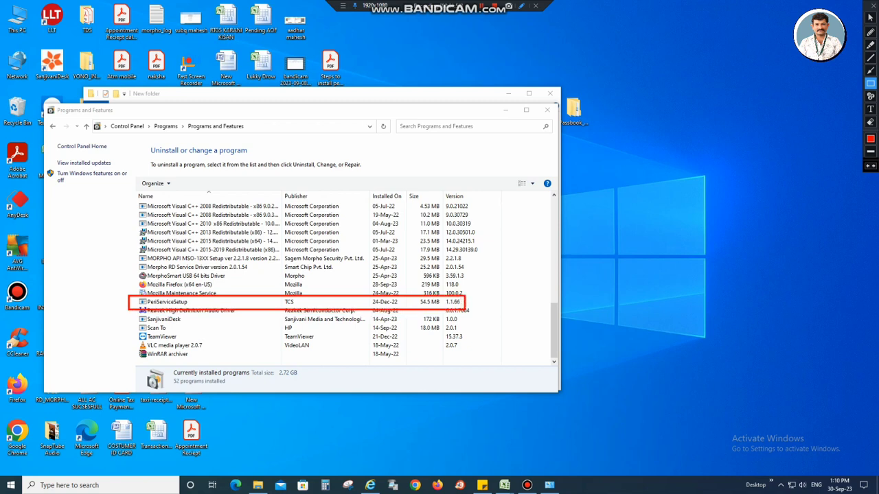
left_click(167, 302)
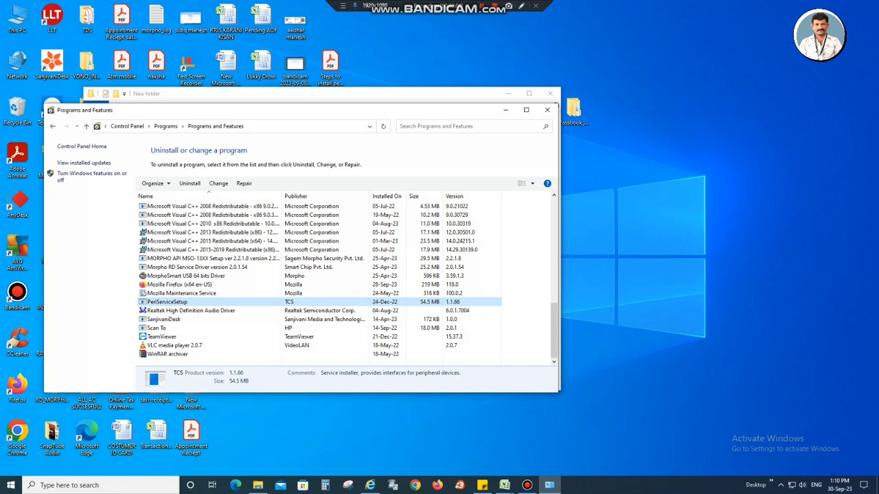
right_click(172, 305)
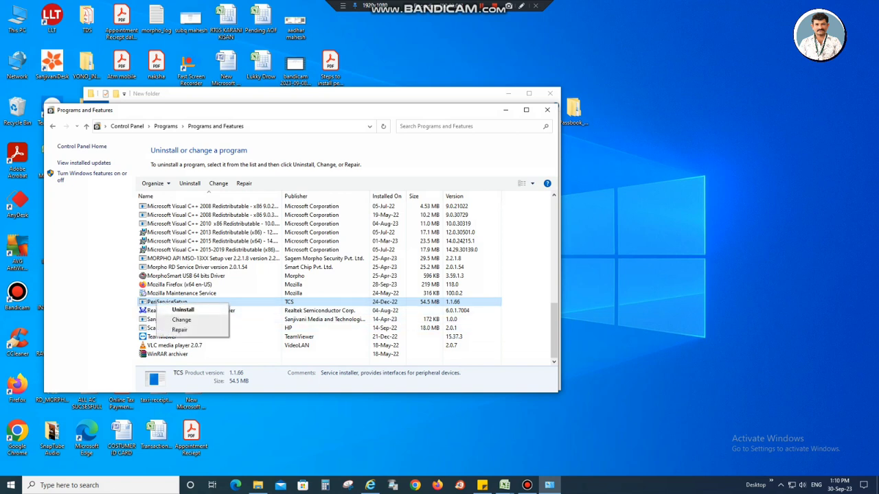
left_click(182, 310)
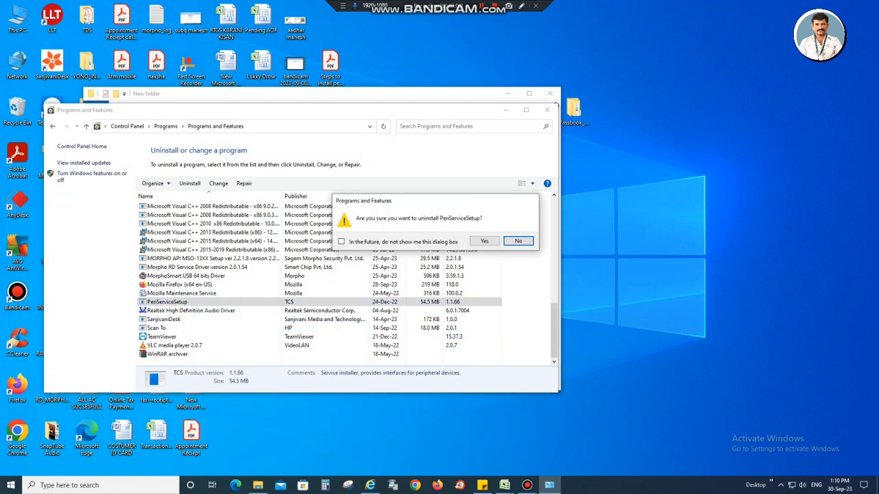
left_click(484, 241)
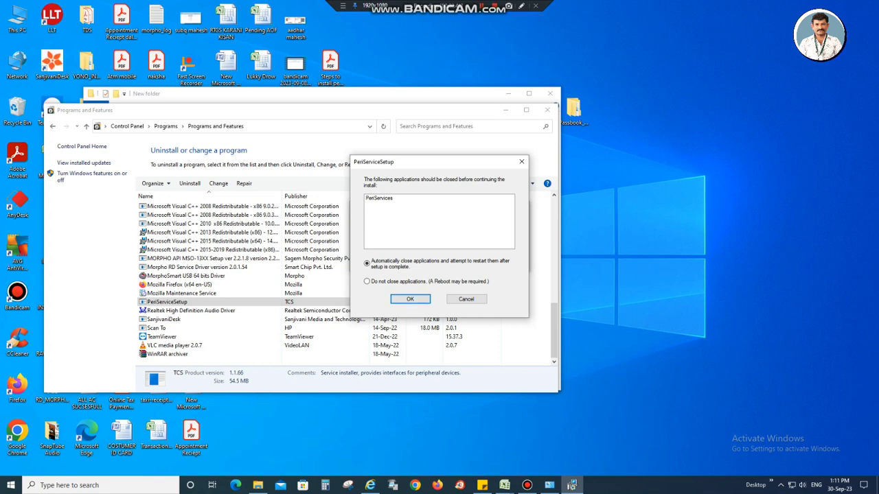
key("Return")
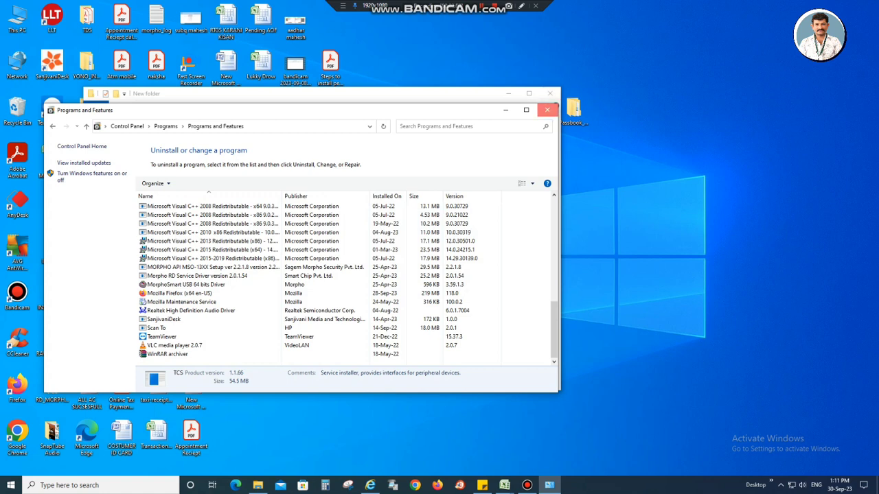
left_click(546, 110)
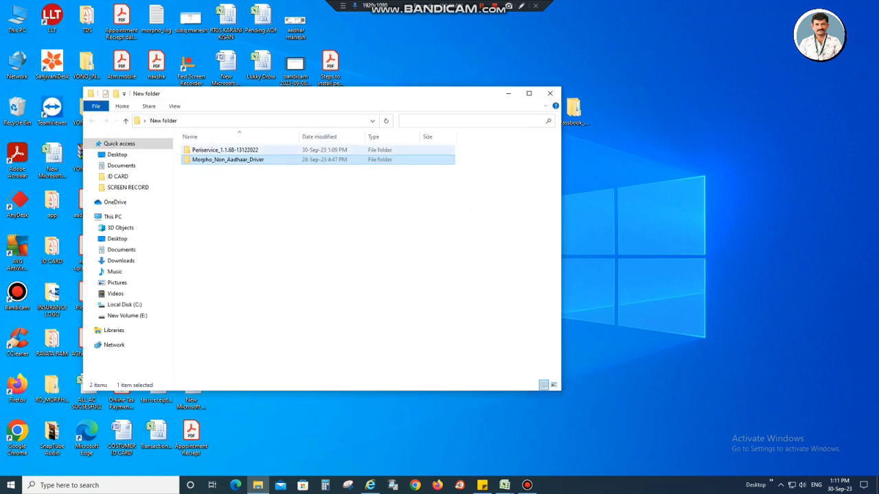
Install PeriServiceSetup_V1.1.68 from the Periservice_1.1.68-13122022 folder, then return to New folder.
left_click(224, 150)
key("Return")
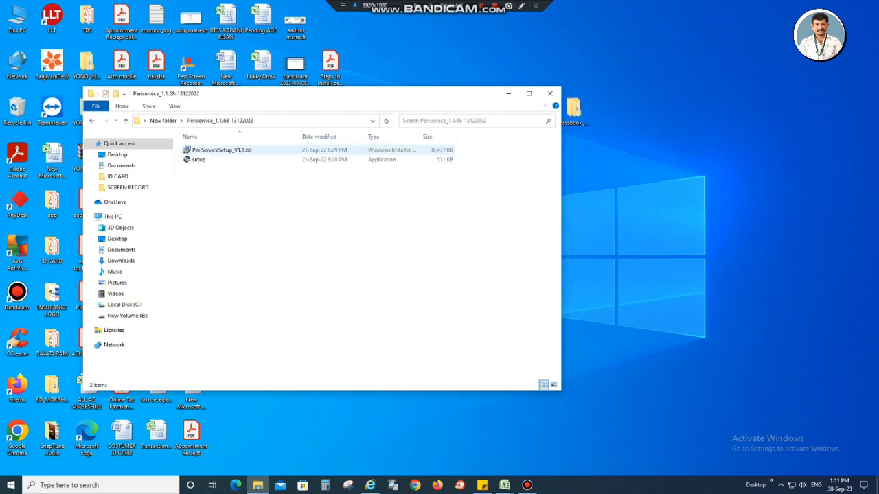
left_click(221, 150)
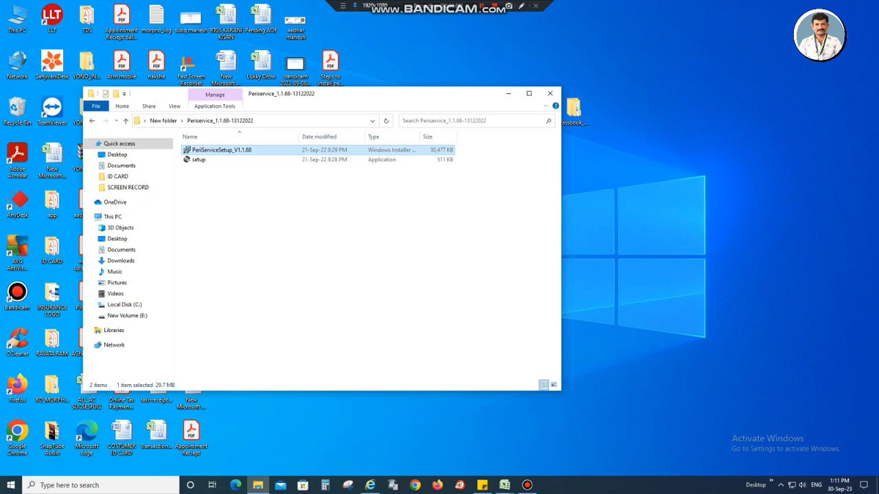
right_click(237, 148)
left_click(250, 155)
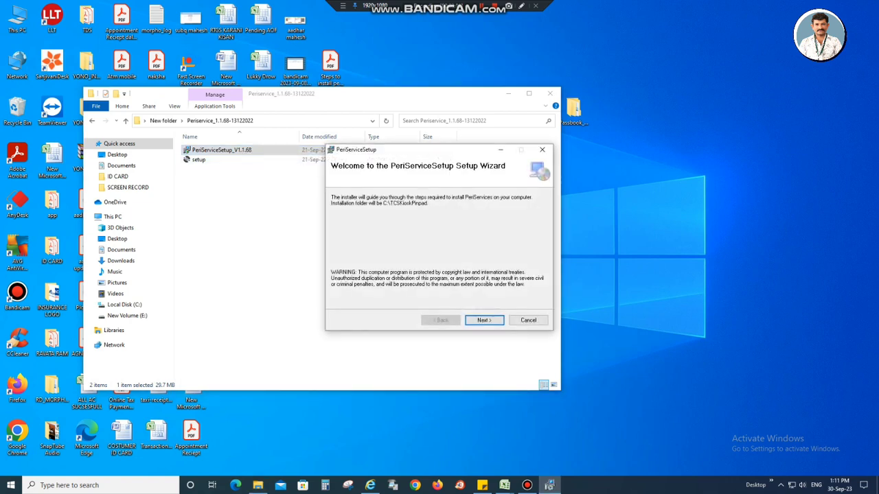
key("Return")
key("Return")
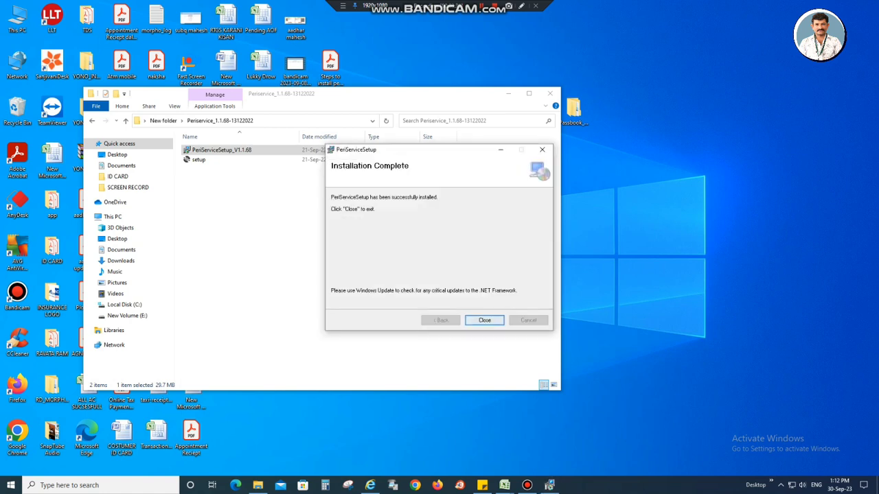
key("Return")
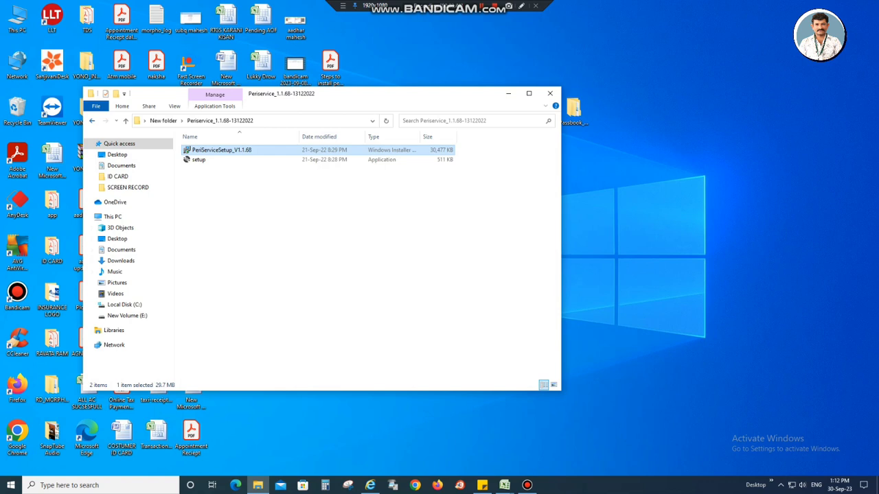
key("BackSpace")
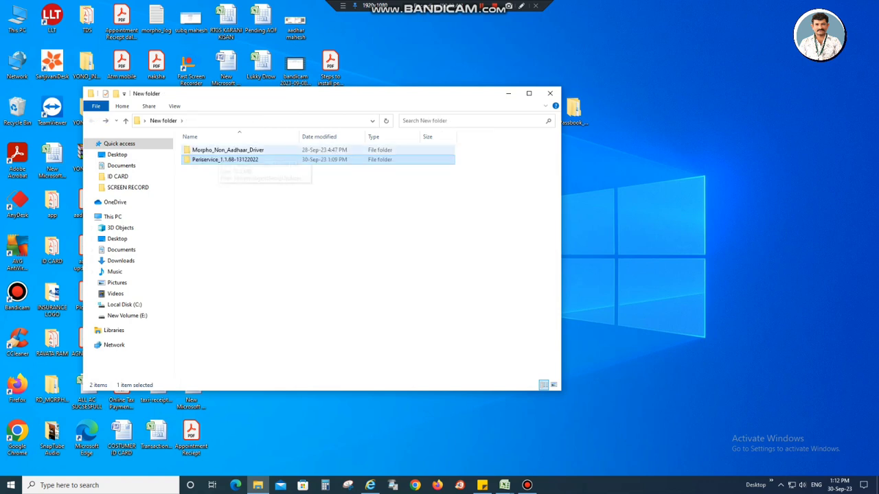
Run MorphoAgentSetupUpdater as administrator and finish setup with 'No, I will restart later'.
double_click(226, 150)
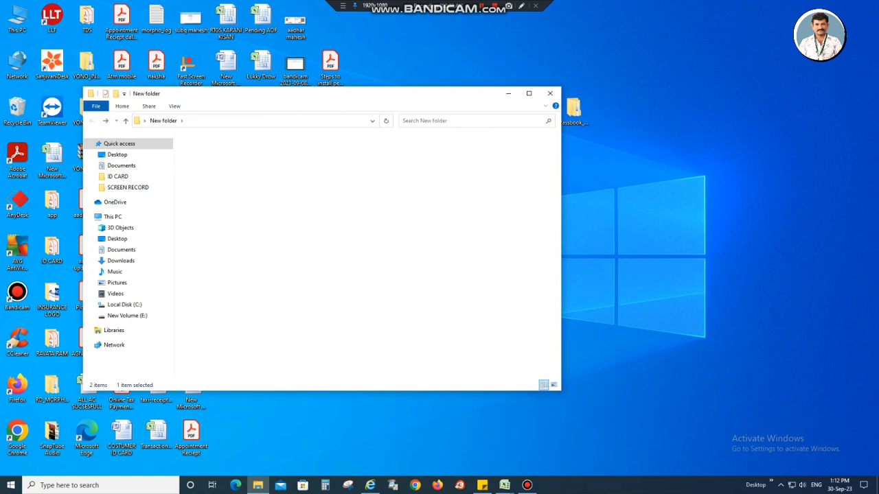
left_click(227, 149)
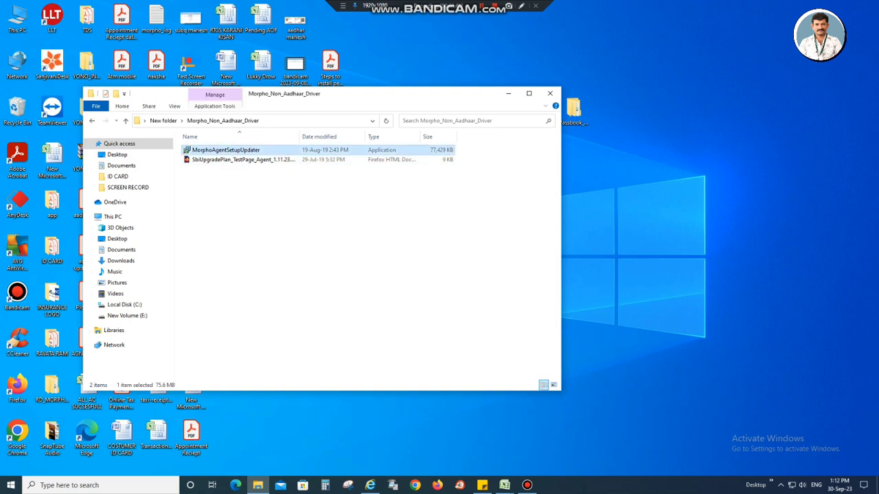
right_click(222, 151)
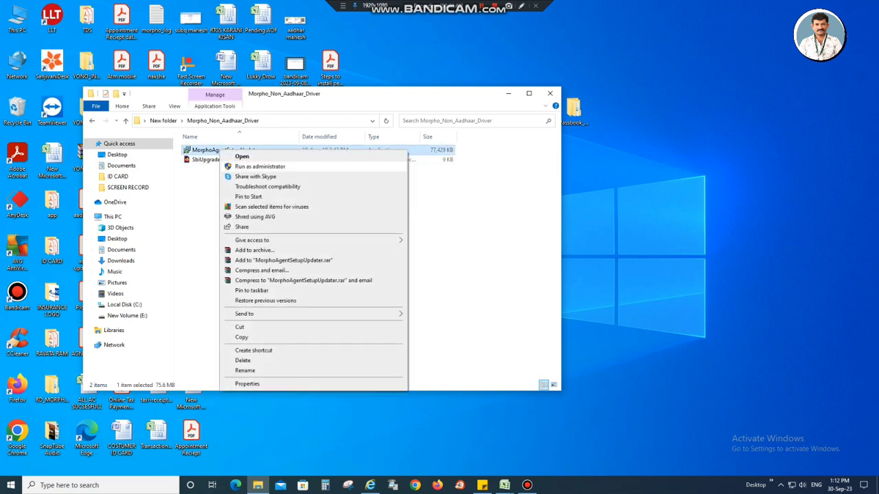
left_click(260, 166)
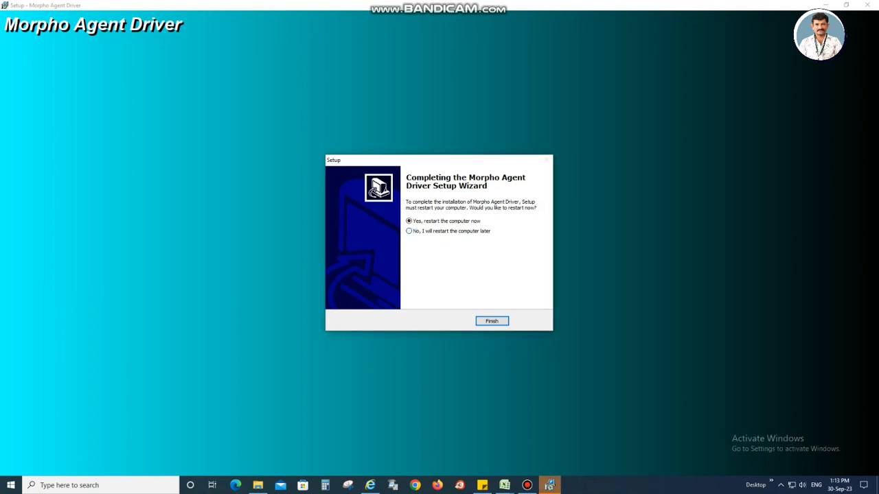
left_click(409, 231)
left_click(491, 321)
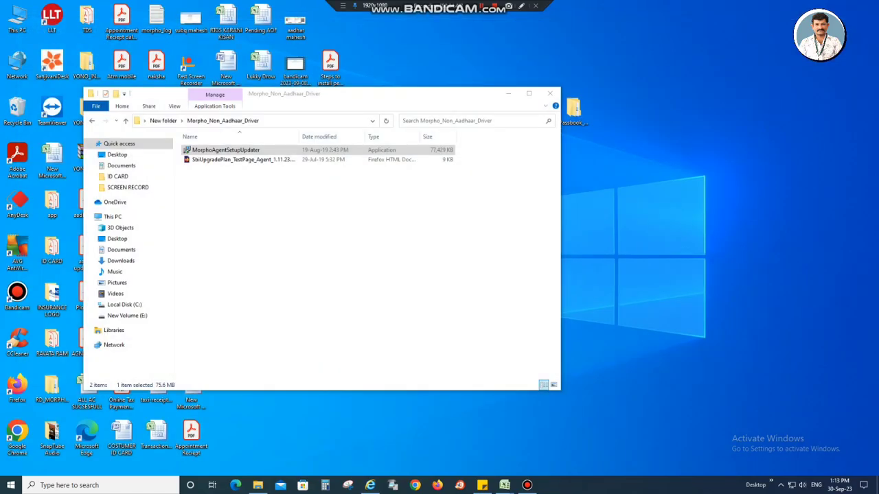
Close the Morpho folder window, refresh the desktop, and search Windows for 'ser'.
left_click(549, 94)
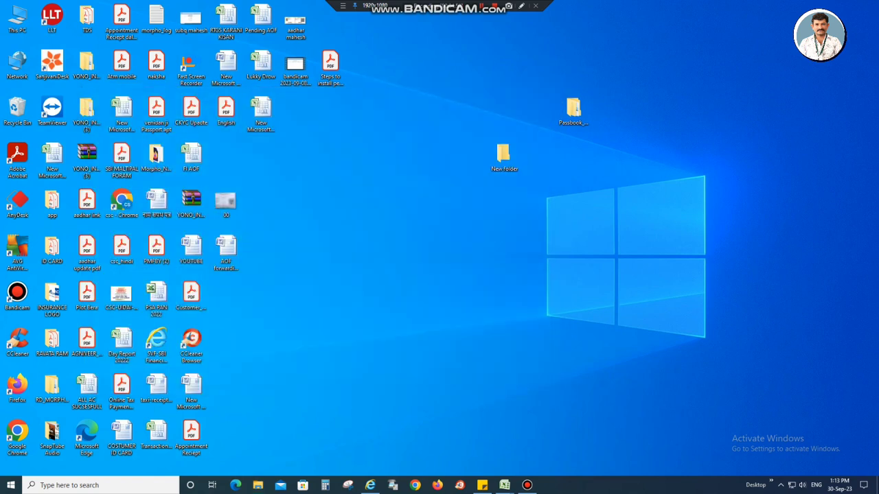
right_click(370, 211)
left_click(394, 236)
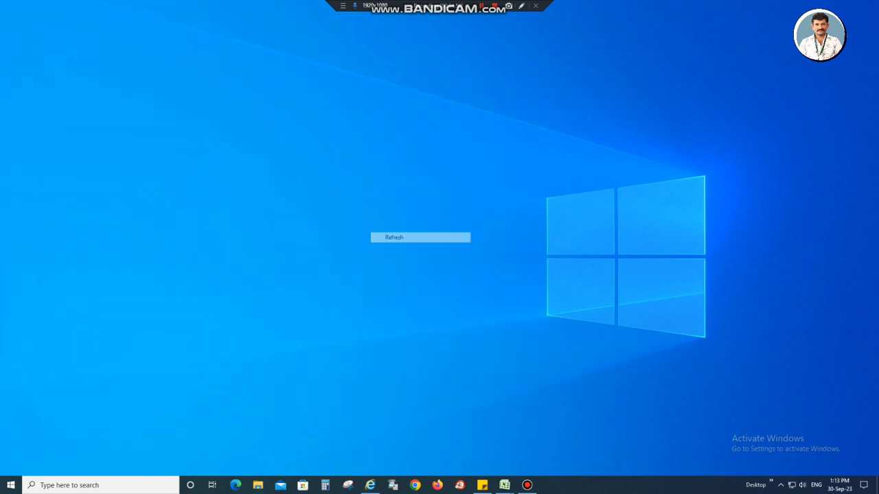
right_click(377, 187)
left_click(401, 213)
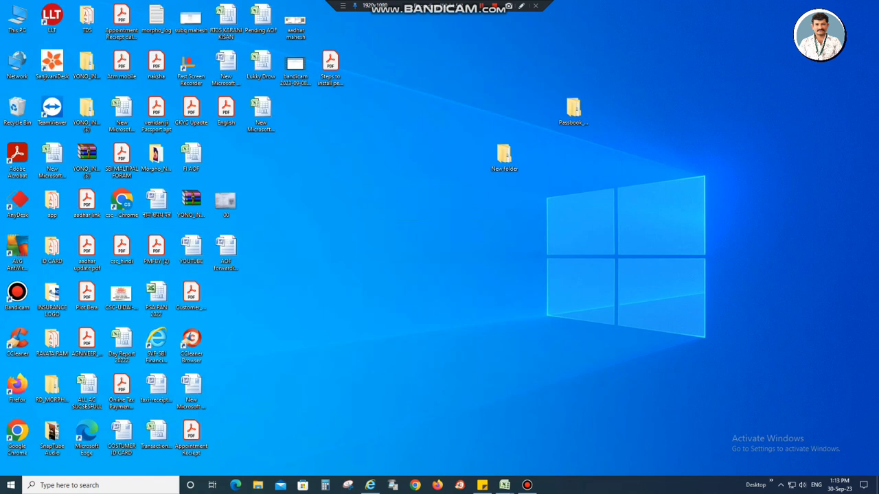
left_click(69, 484)
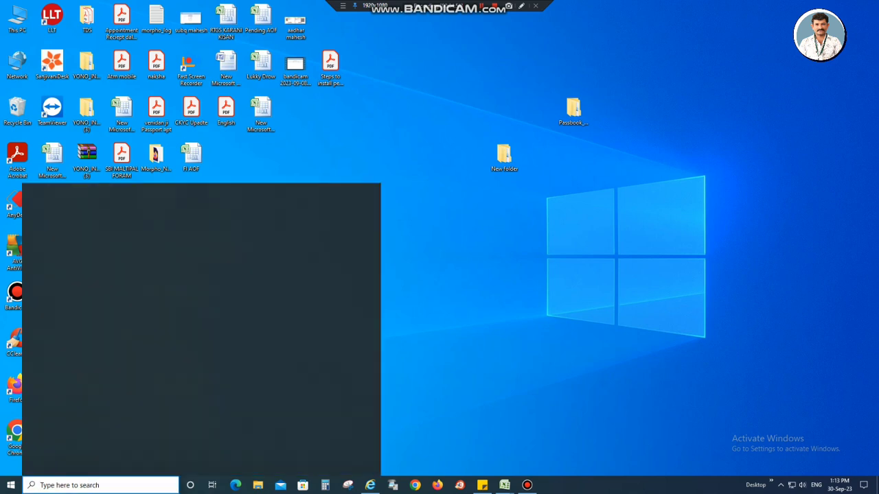
type("ser")
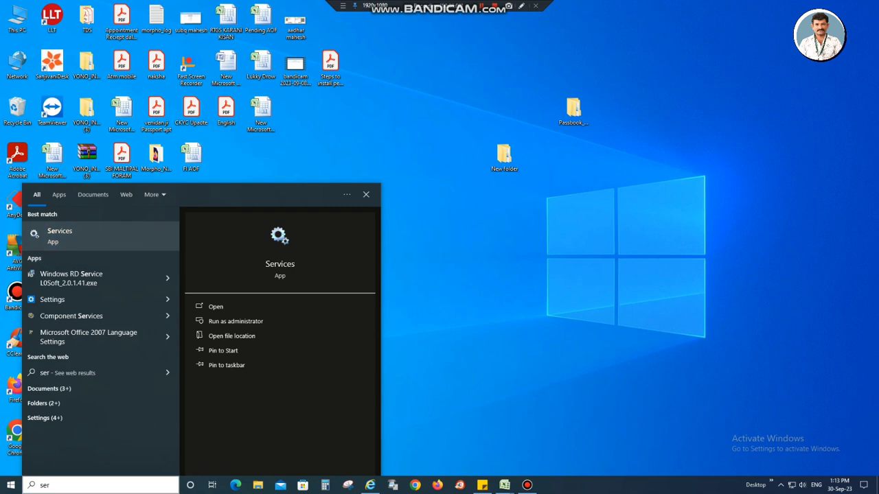
Launch Services and select PeriServices in the enlarged services list.
key("Return")
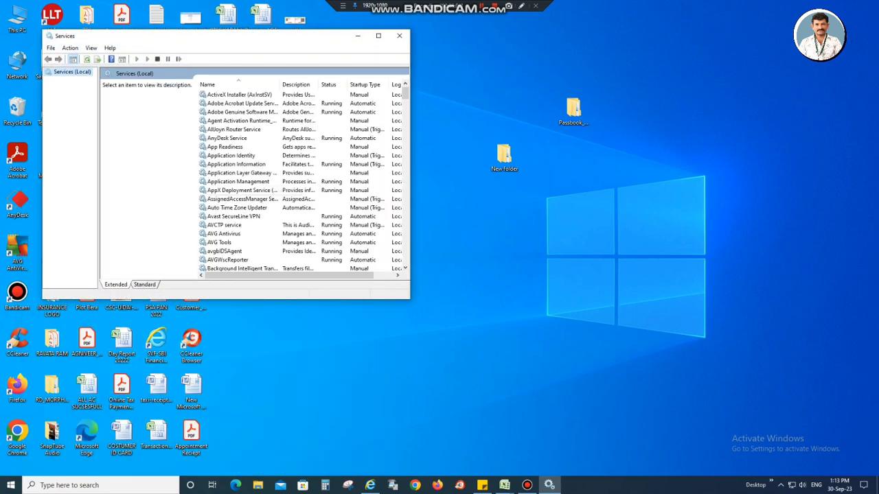
scroll(240, 193, "down", 20)
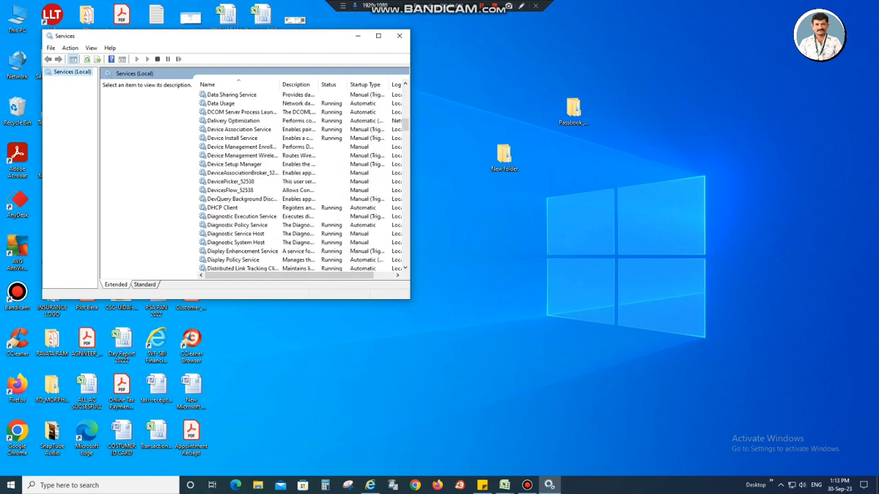
scroll(241, 192, "down", 20)
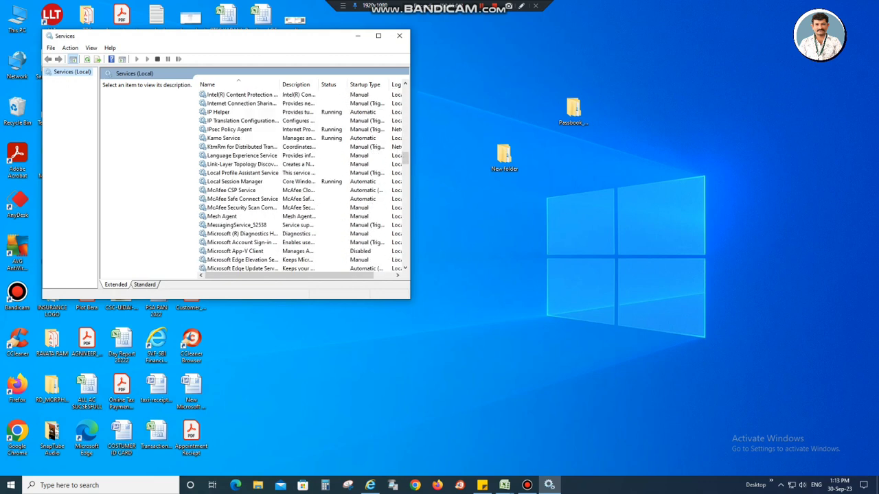
scroll(302, 182, "down", 7)
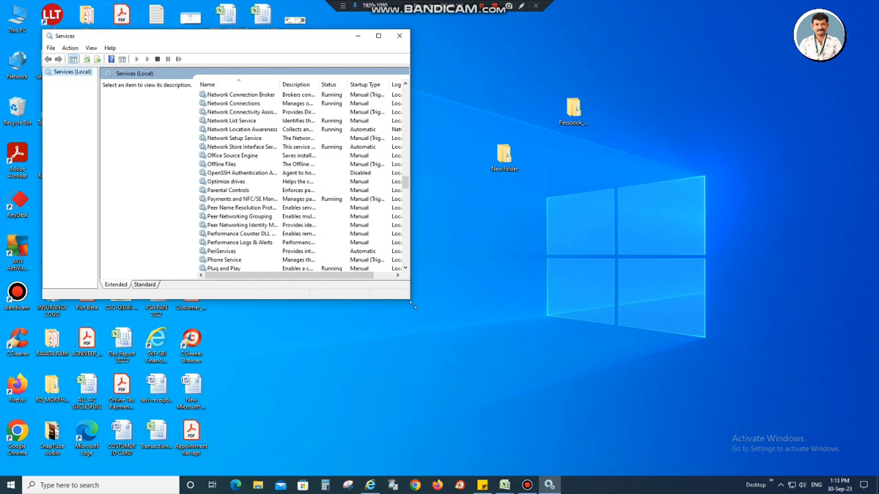
left_click_drag(410, 299, 622, 368)
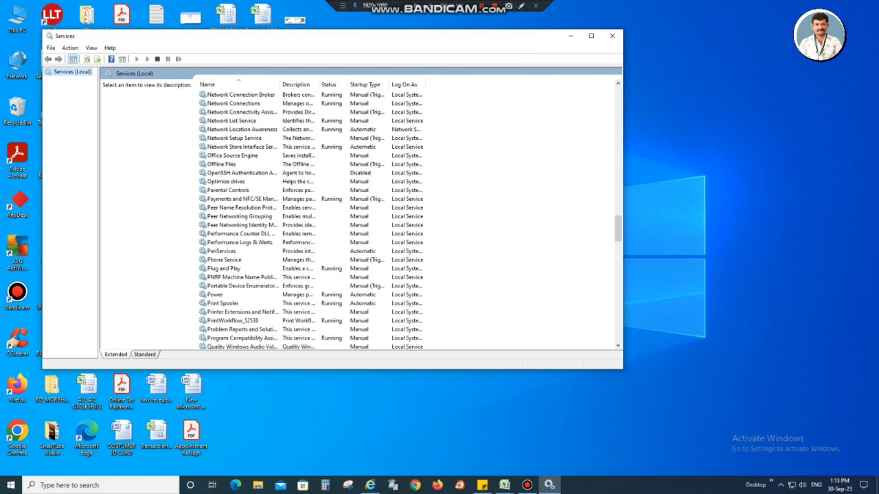
left_click(221, 251)
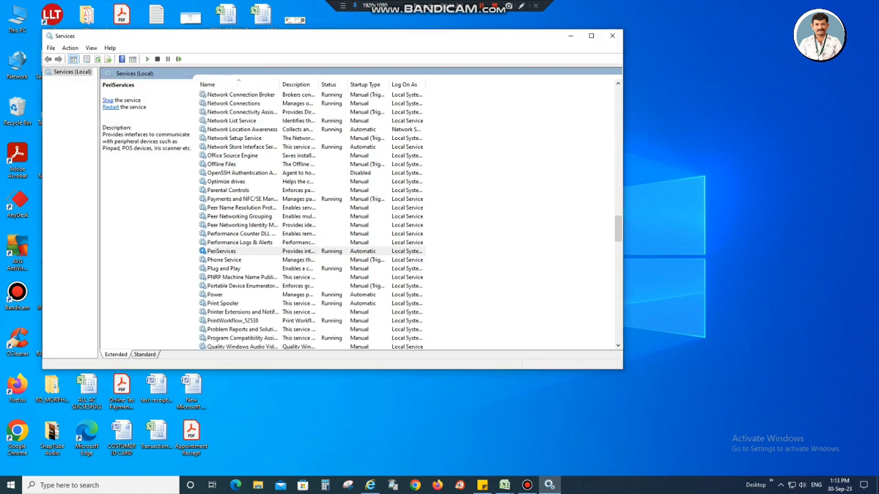
Check that PeriServices is Running with Automatic startup, close Services, and refresh the desktop.
left_click(522, 5)
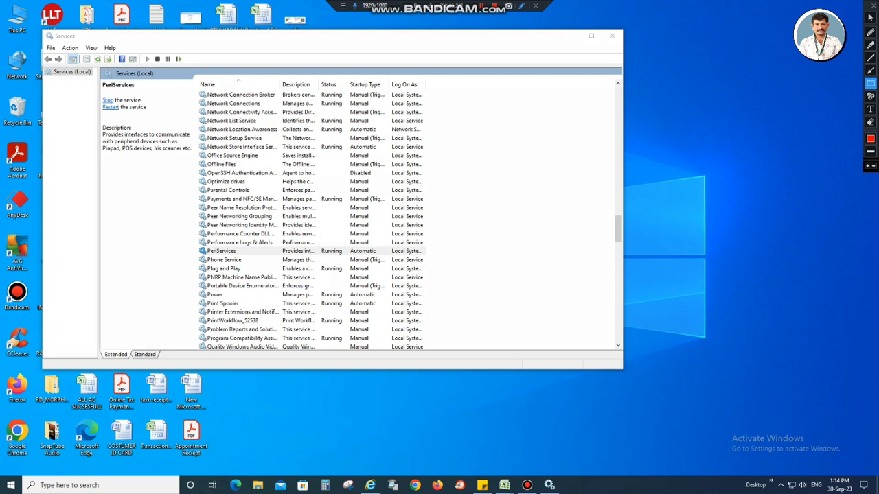
left_click_drag(193, 244, 264, 259)
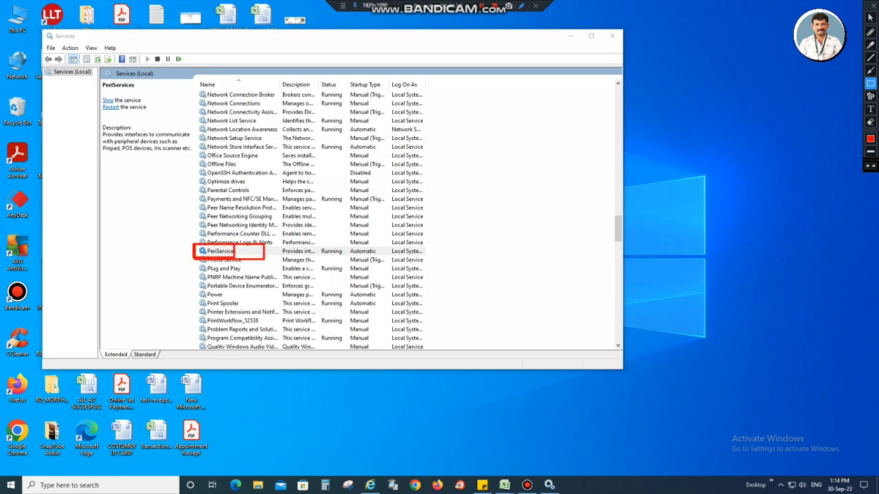
left_click(522, 6)
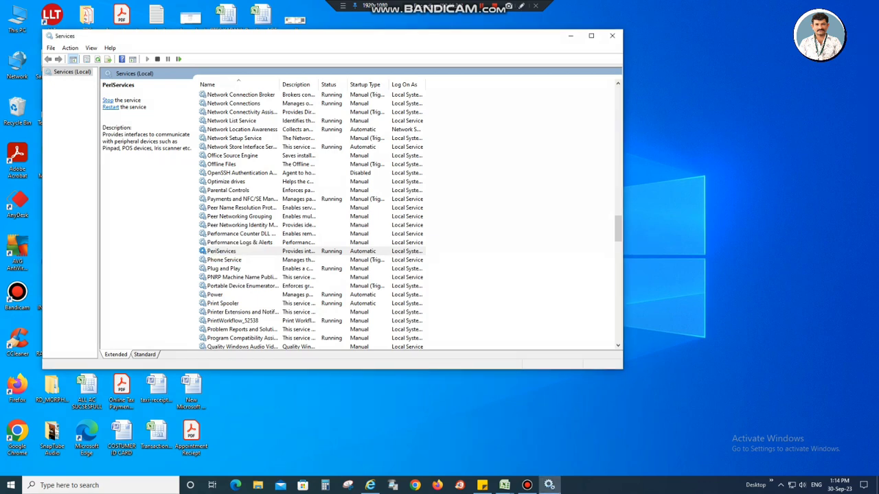
left_click(521, 5)
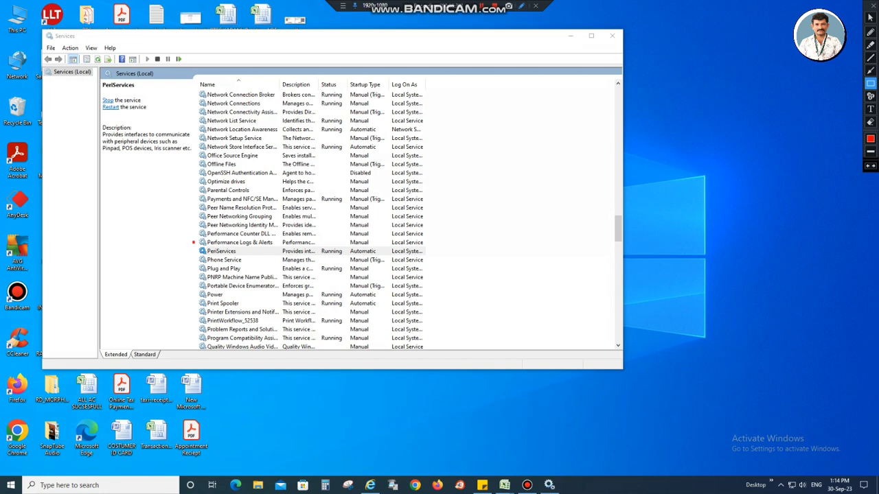
mouse_move(193, 242)
left_mouse_down()
mouse_move(257, 263)
mouse_move(369, 268)
mouse_move(442, 258)
left_mouse_up()
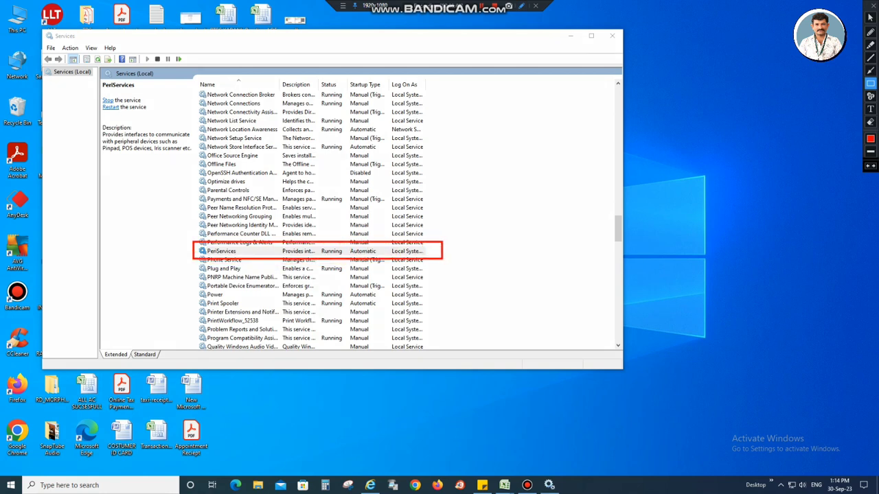
left_click(521, 5)
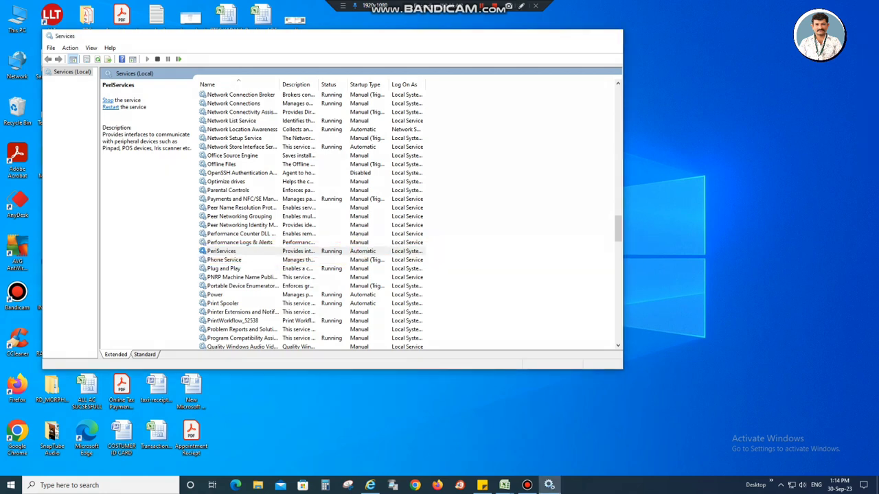
left_click(612, 36)
right_click(376, 141)
left_click(400, 168)
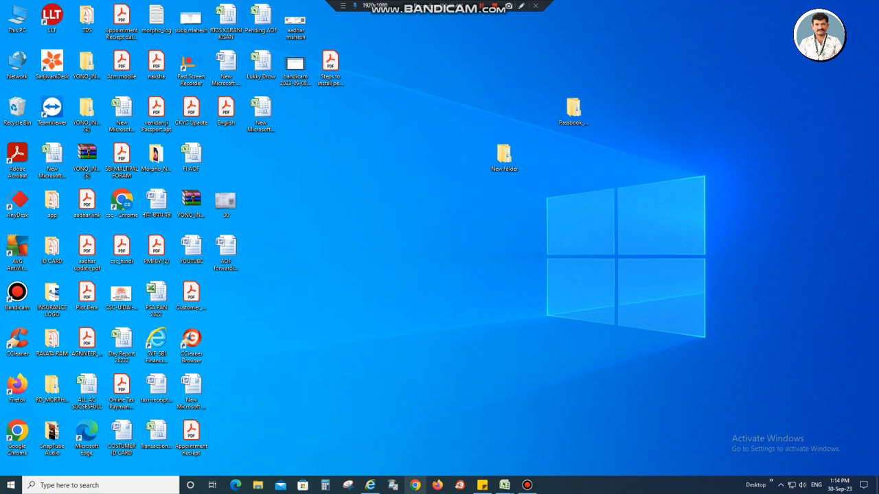
Launch Google Chrome with the csc profile.
left_click(414, 485)
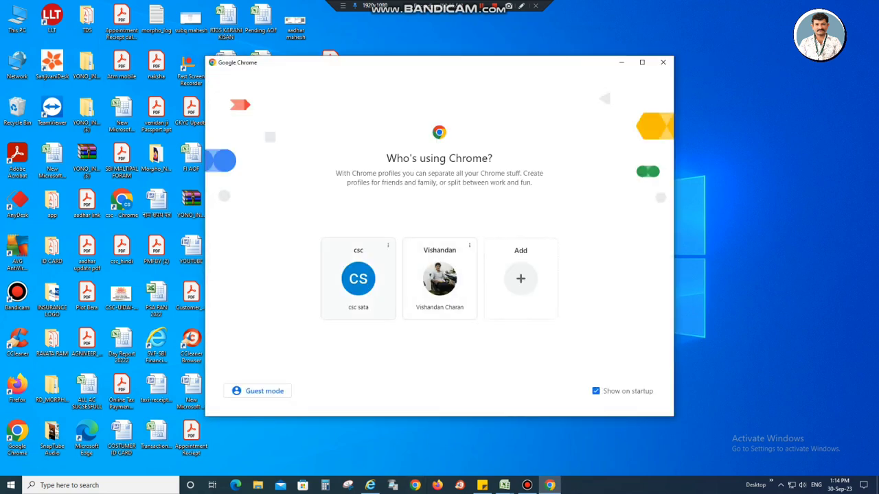
left_click(358, 278)
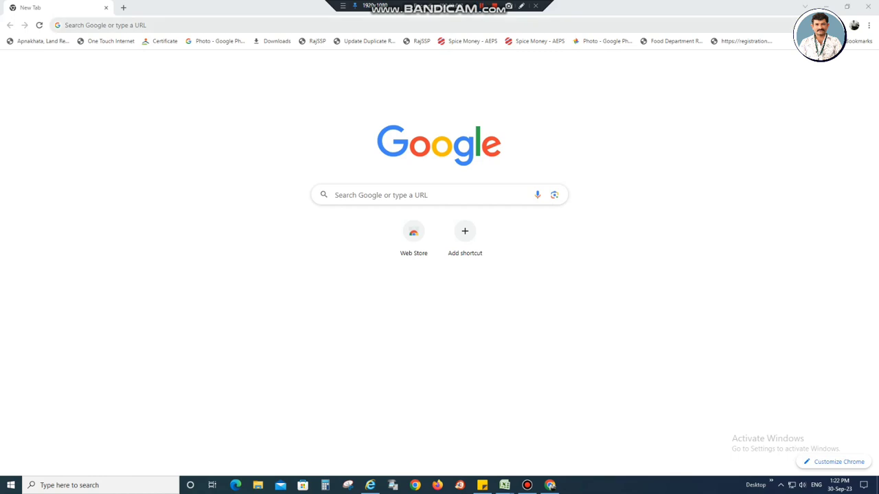
Open chrome://flags and search for the localhost flag.
left_click(68, 25)
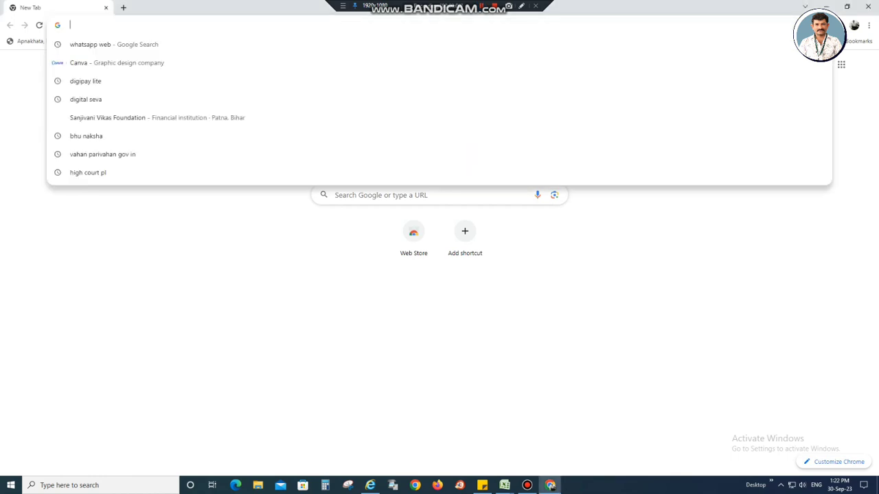
type("c")
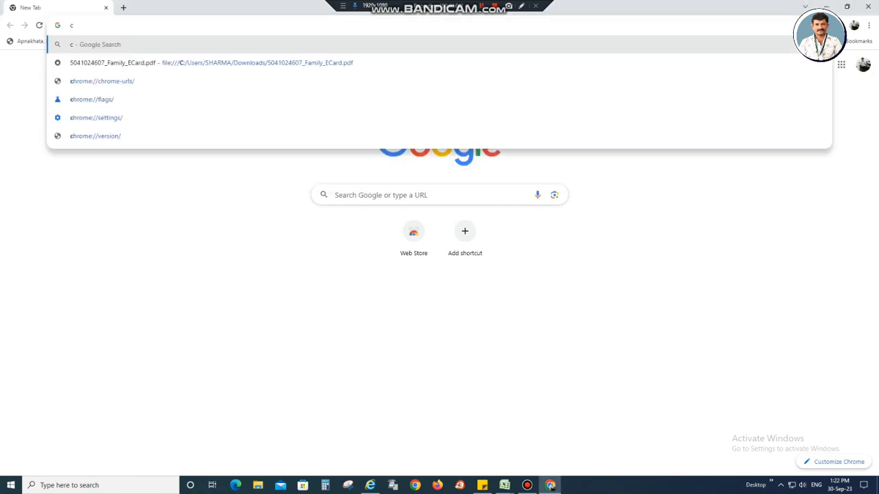
type("h")
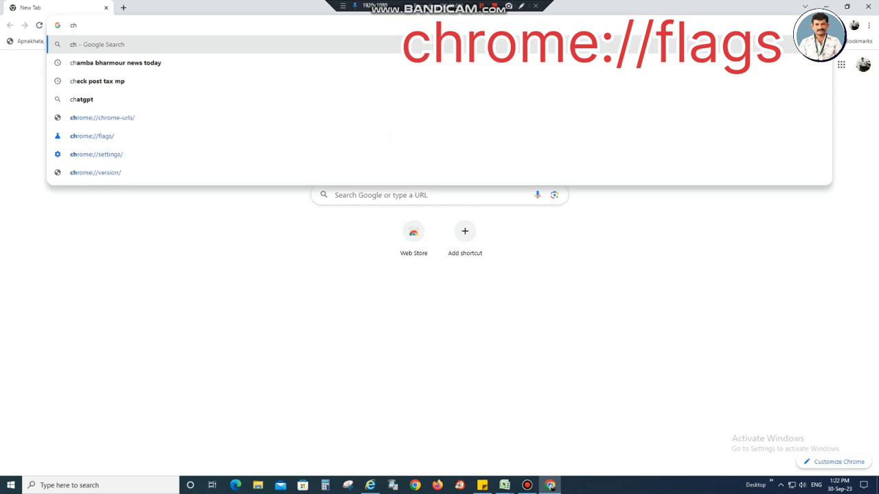
type("rome")
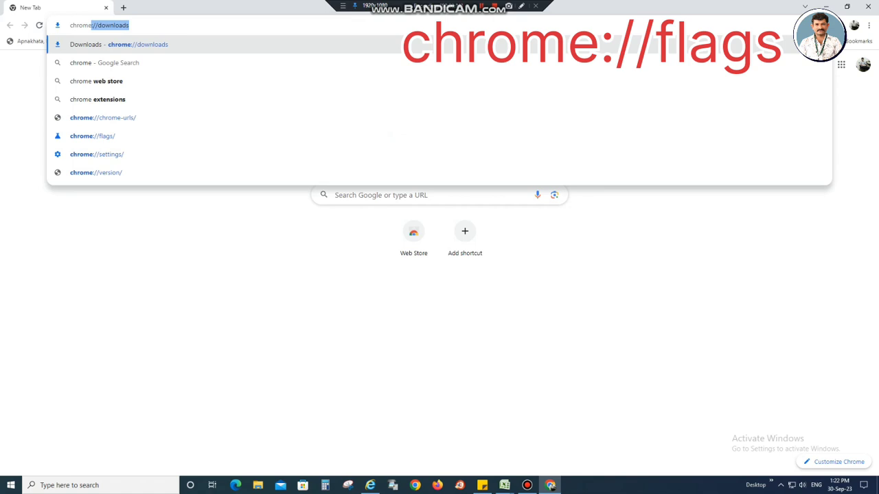
key("Down")
key("Down")
key("Down")
key("Down")
key("Down")
key("Return")
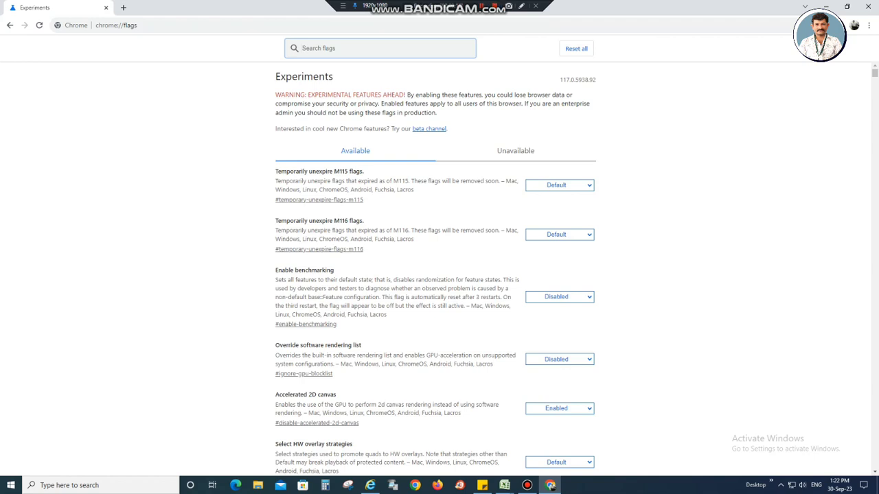
type("local")
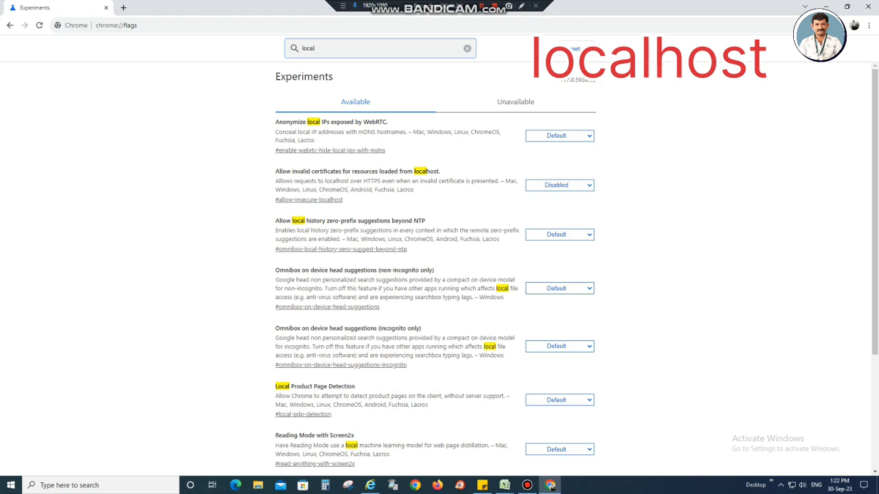
type(" ho")
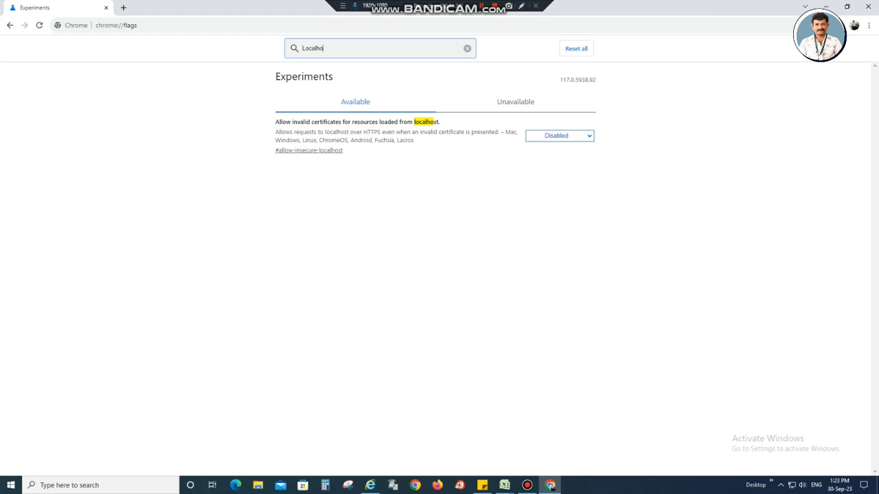
type("t")
key("BackSpace")
Set 'Allow invalid certificates for resources loaded from localhost' to Enabled and relaunch Chrome.
left_click(560, 135)
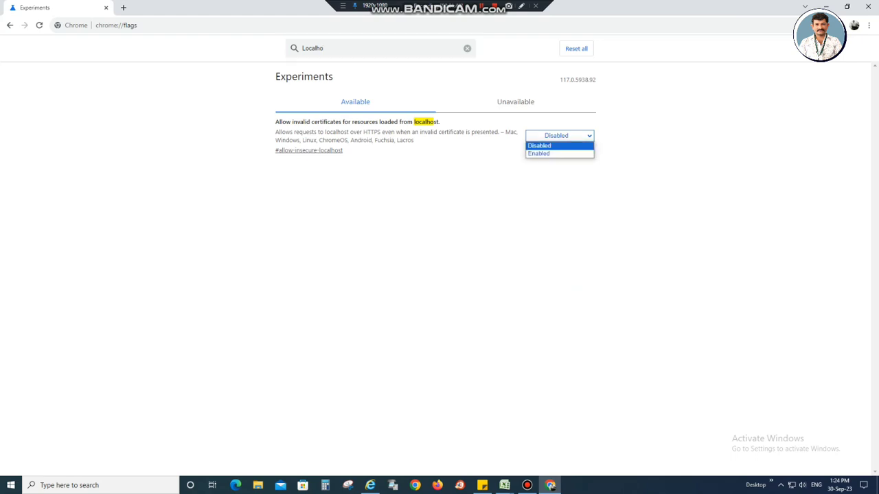
key("Down")
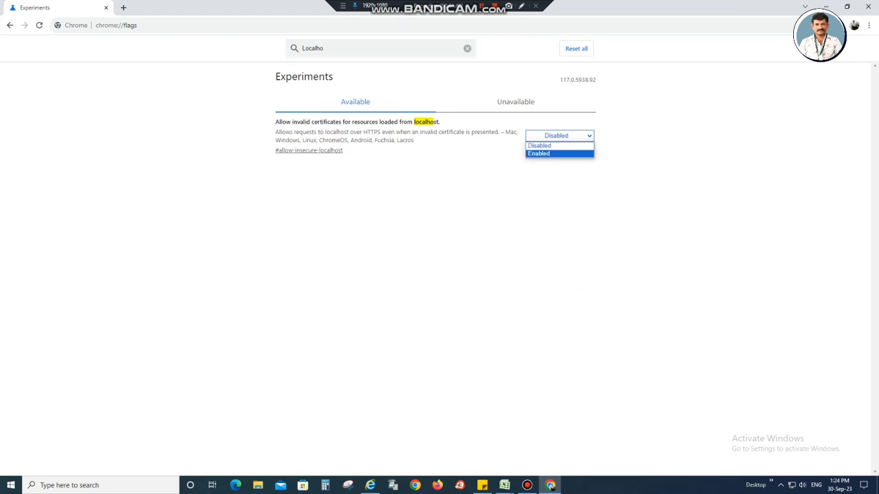
key("Return")
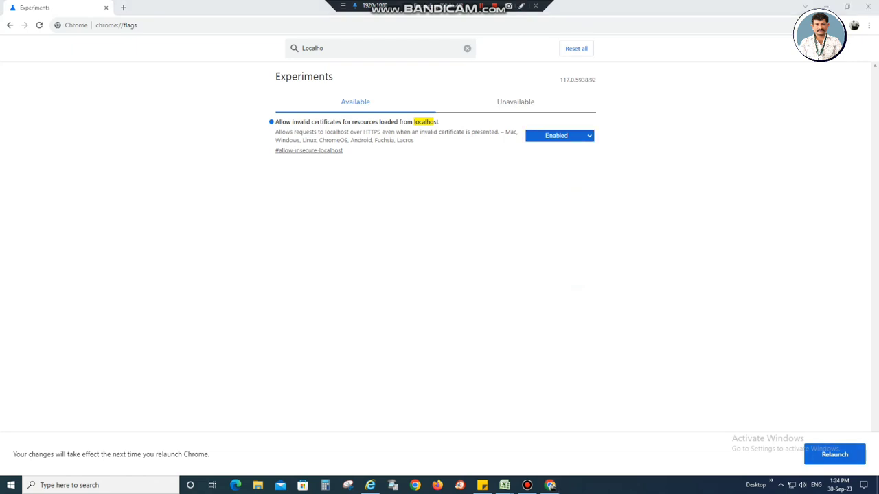
left_click(521, 5)
mouse_move(787, 407)
left_mouse_down()
mouse_move(858, 490)
mouse_move(876, 492)
left_mouse_up()
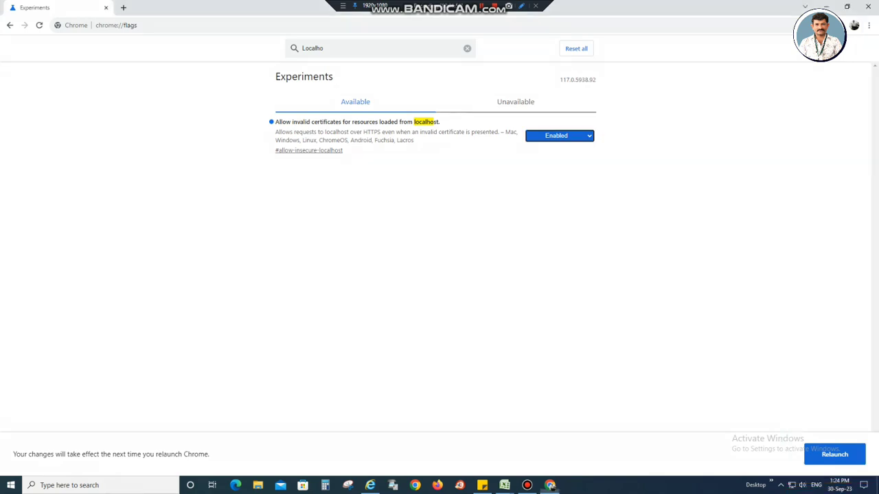
left_click(834, 454)
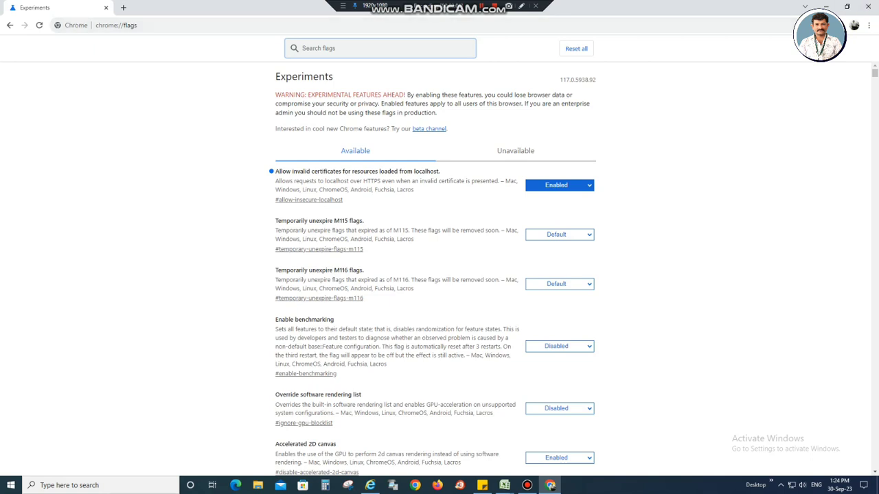
In a new tab, load the kiosk.bank.sbi address copied from the sticky note.
left_click(124, 8)
left_click(52, 7)
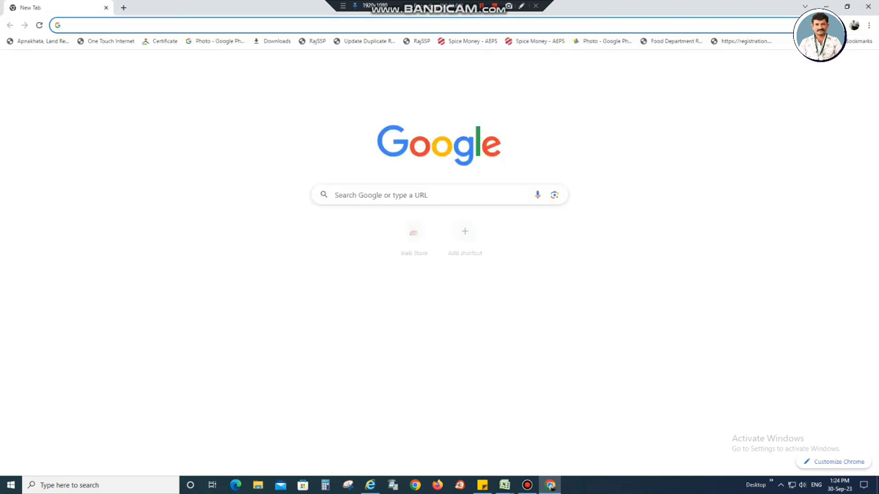
left_click(482, 486)
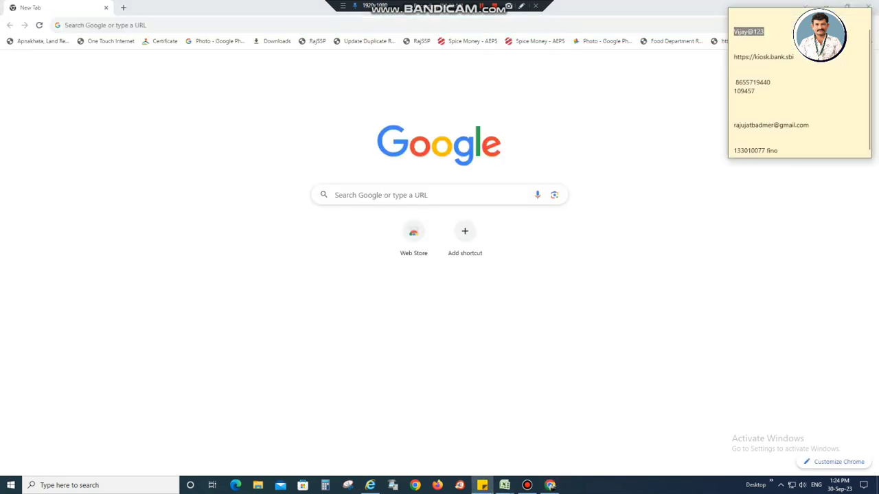
left_click(795, 57)
left_click_drag(795, 57, 733, 57)
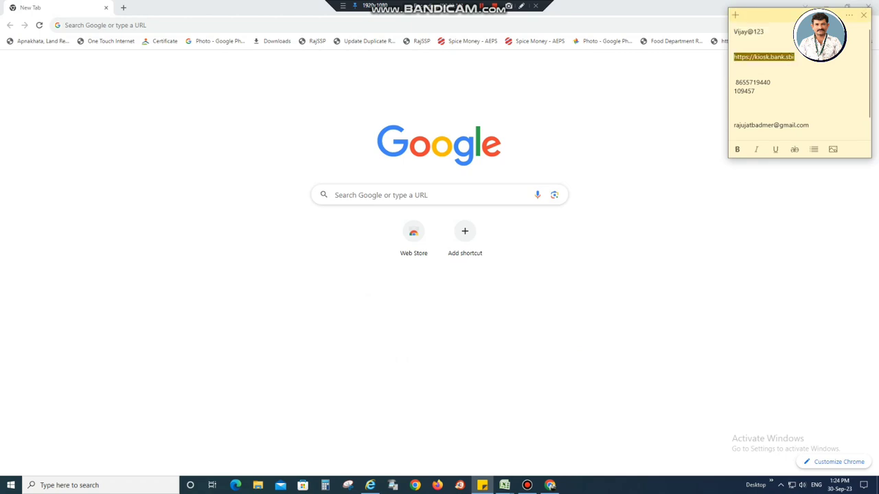
key("ctrl+c")
left_click(550, 485)
key("ctrl+v")
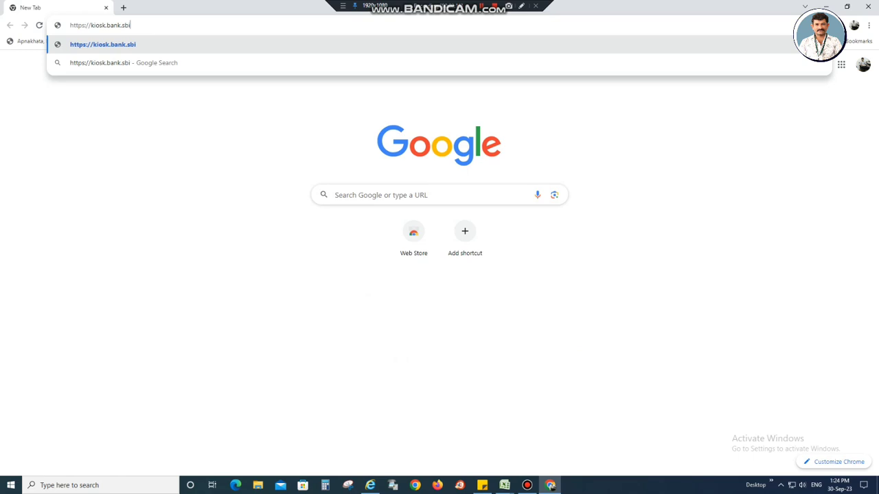
key("Return")
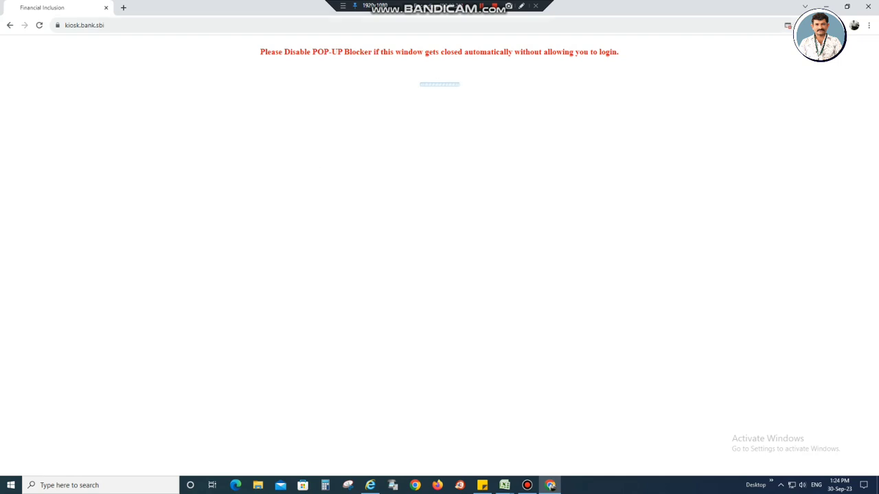
Always allow pop-ups from kiosk.bank.sbi and reload the page.
left_click(791, 25)
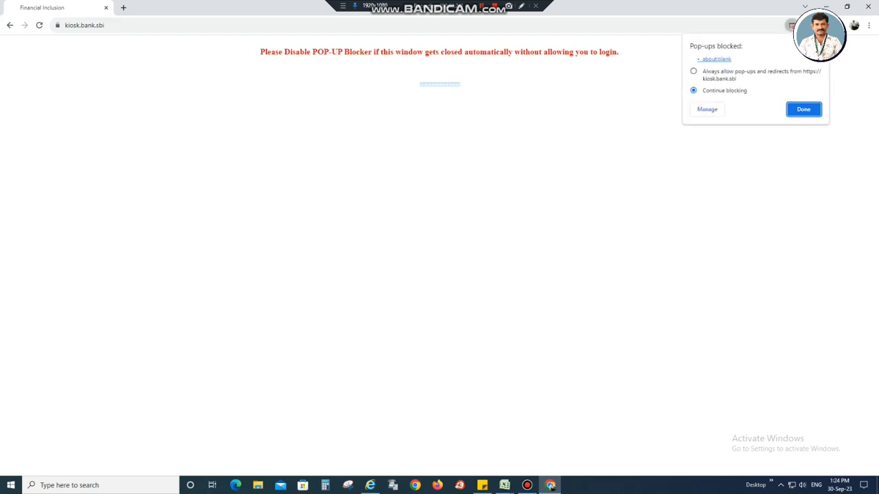
left_click(693, 71)
left_click(803, 109)
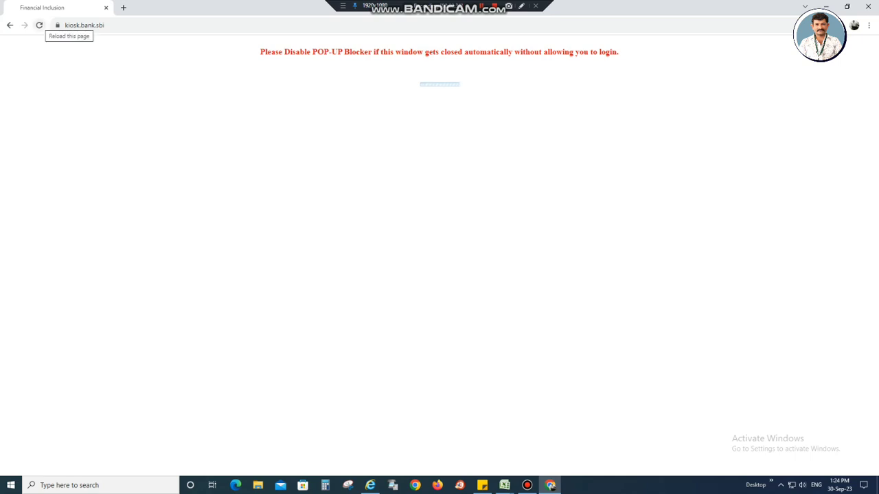
left_click(39, 25)
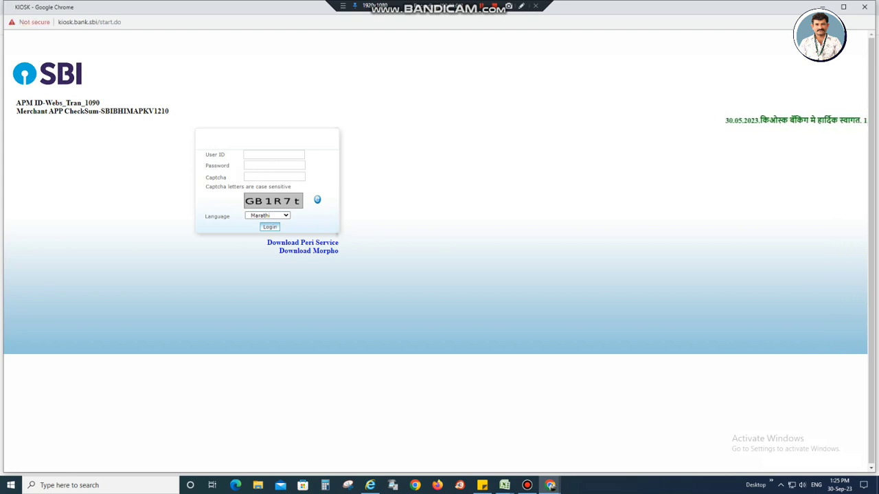
Zoom the login page to 125% and sign in with the User ID, password and captcha.
key("ctrl+plus")
key("ctrl+plus")
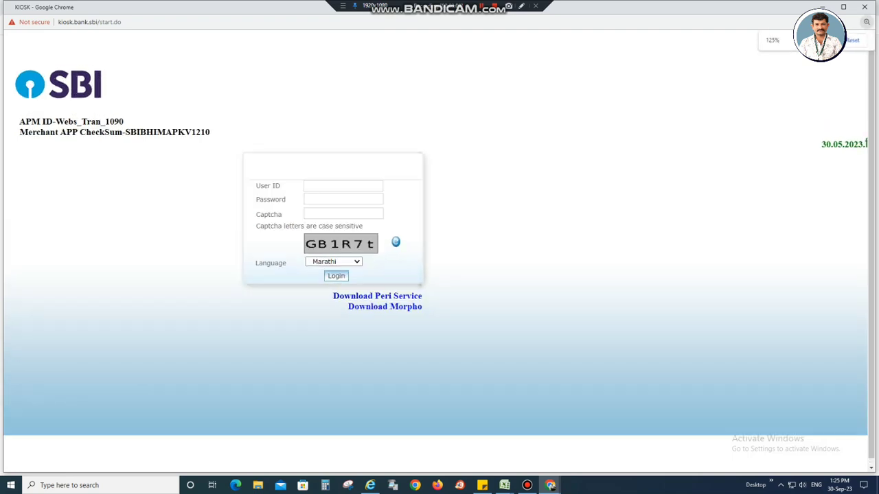
left_click(342, 185)
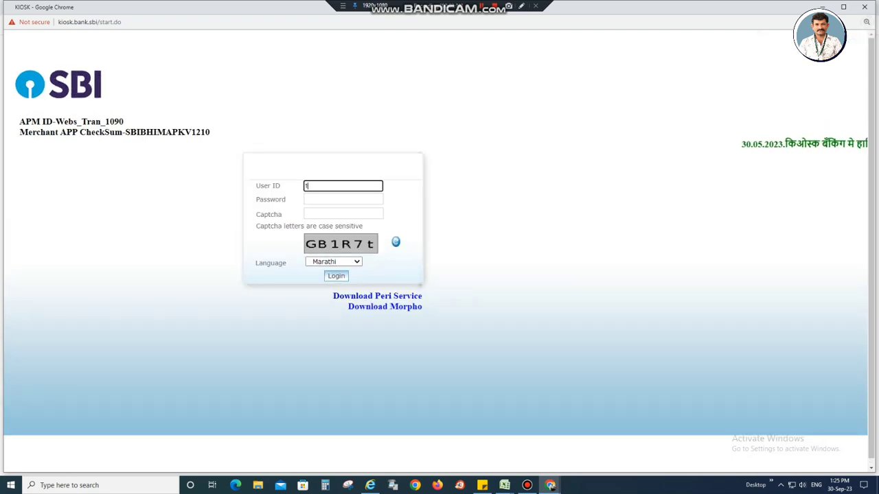
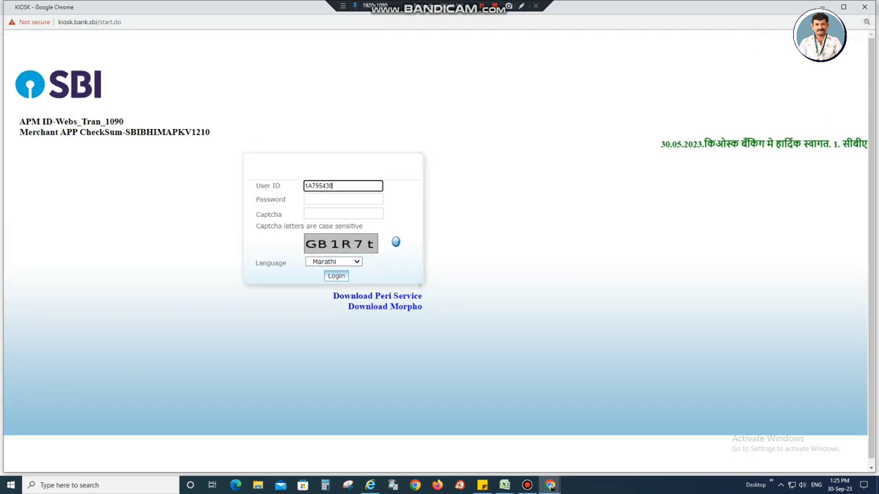
left_click(344, 199)
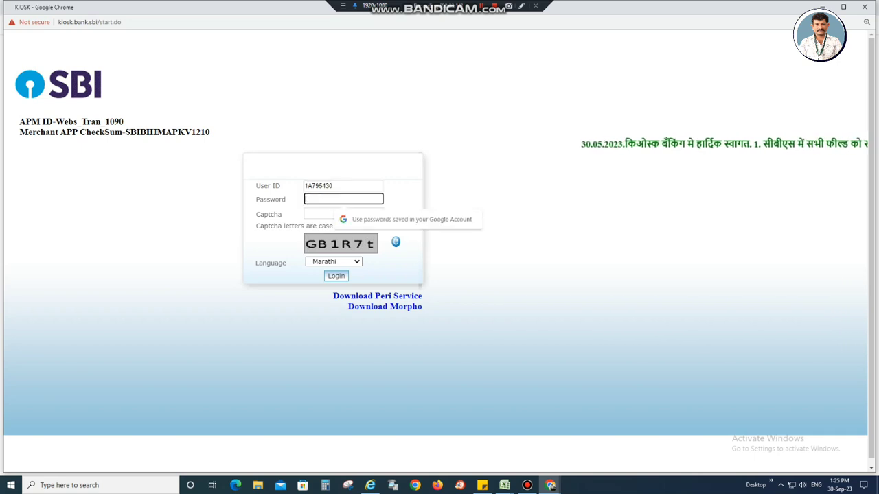
type("••••••••")
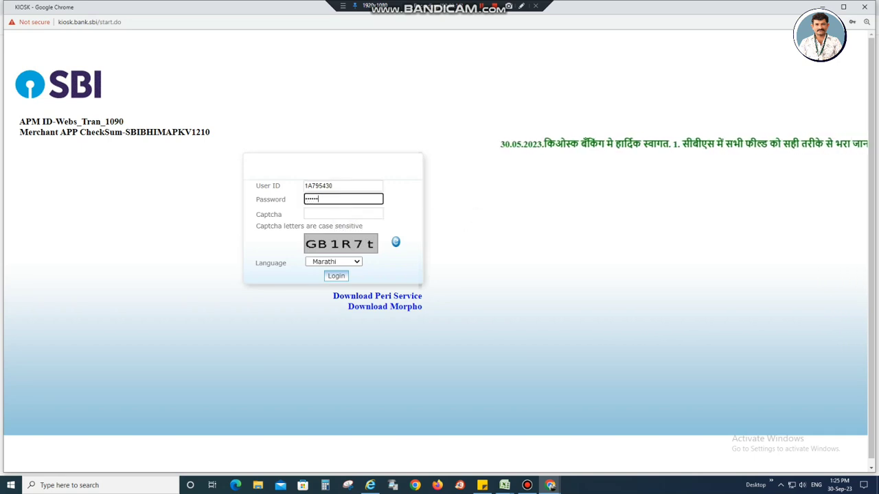
left_click(343, 214)
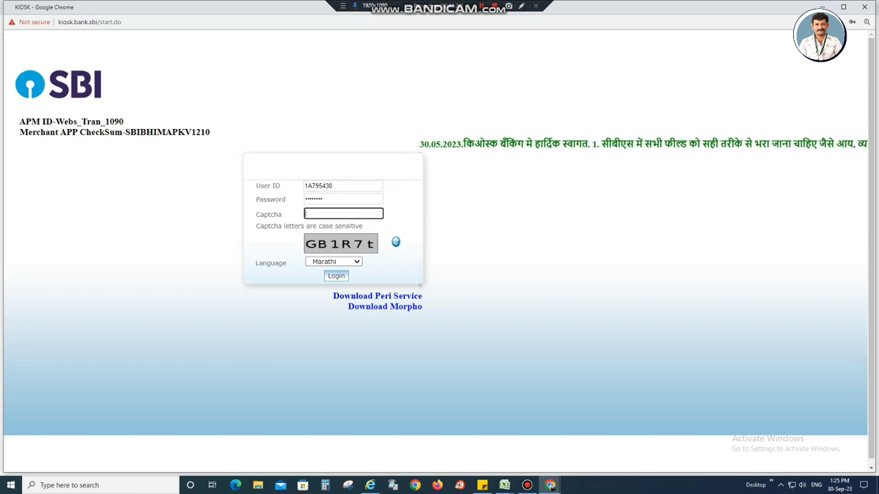
type("GB1")
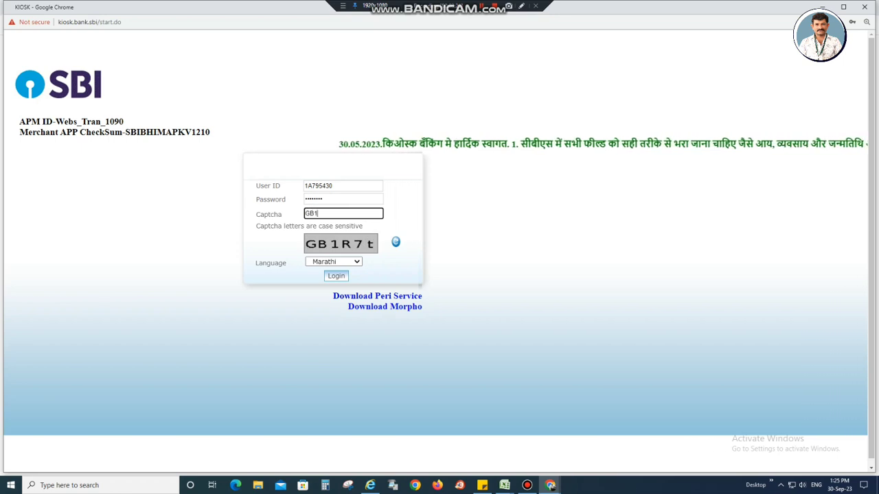
type("R7t")
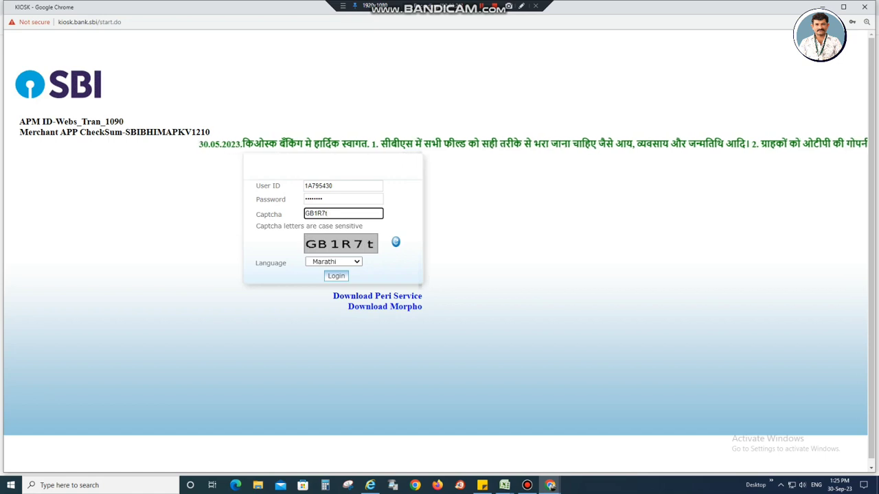
key("Return")
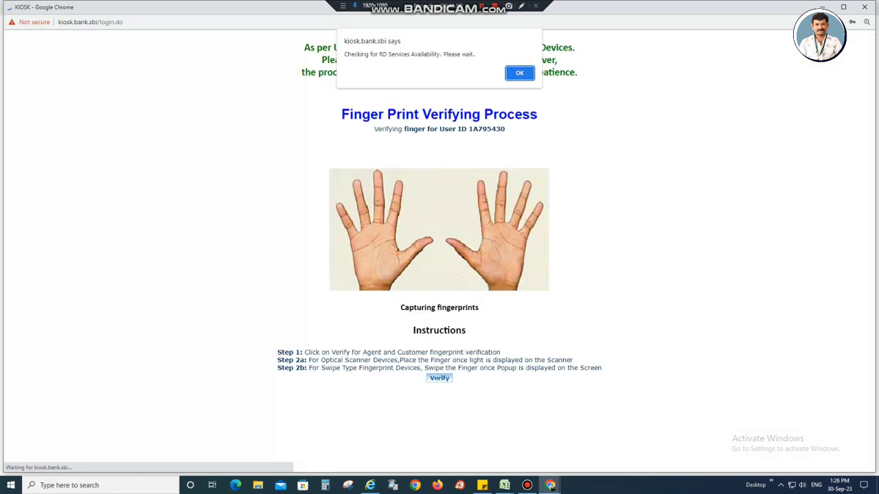
Dismiss both RD Services notices and acknowledge the successful fingerprint verification.
key("Return")
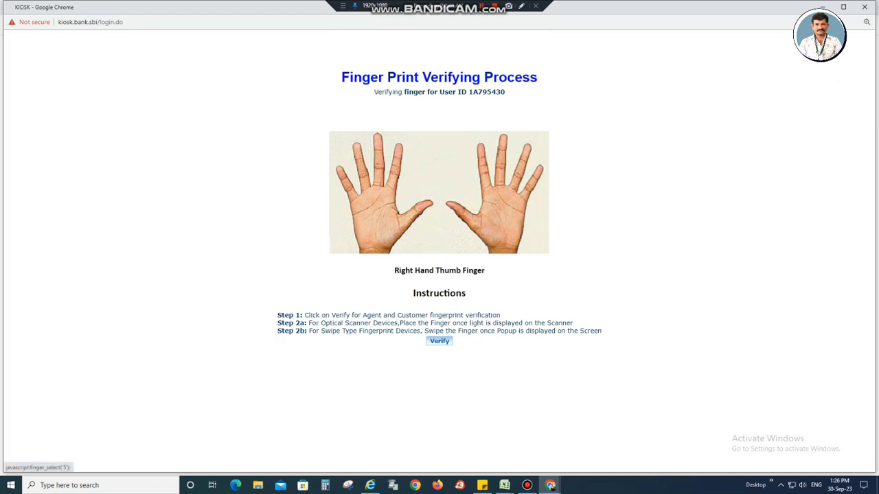
key("Return")
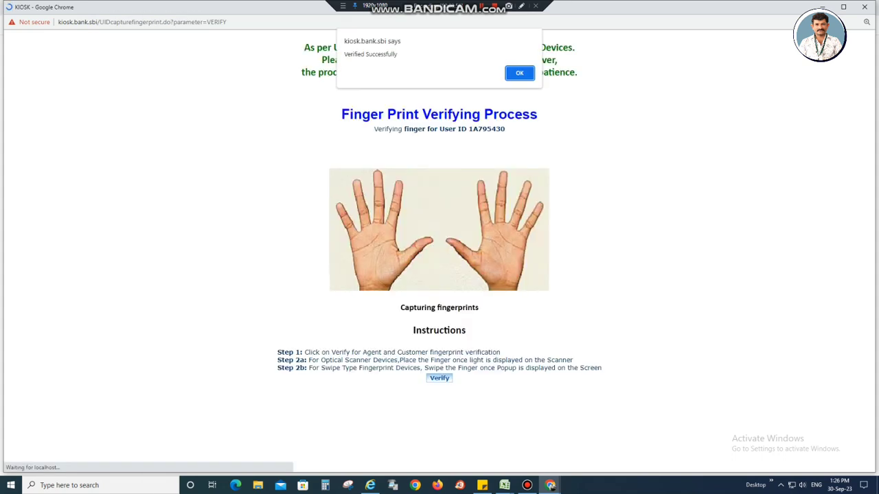
key("Return")
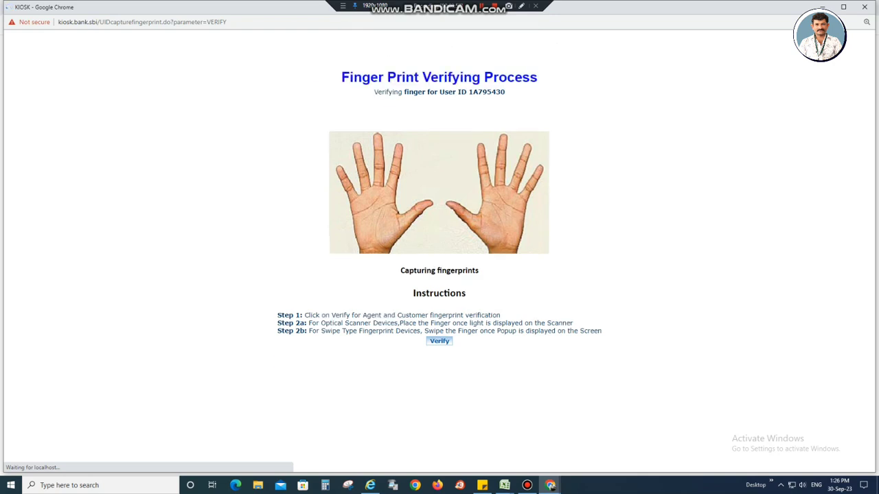